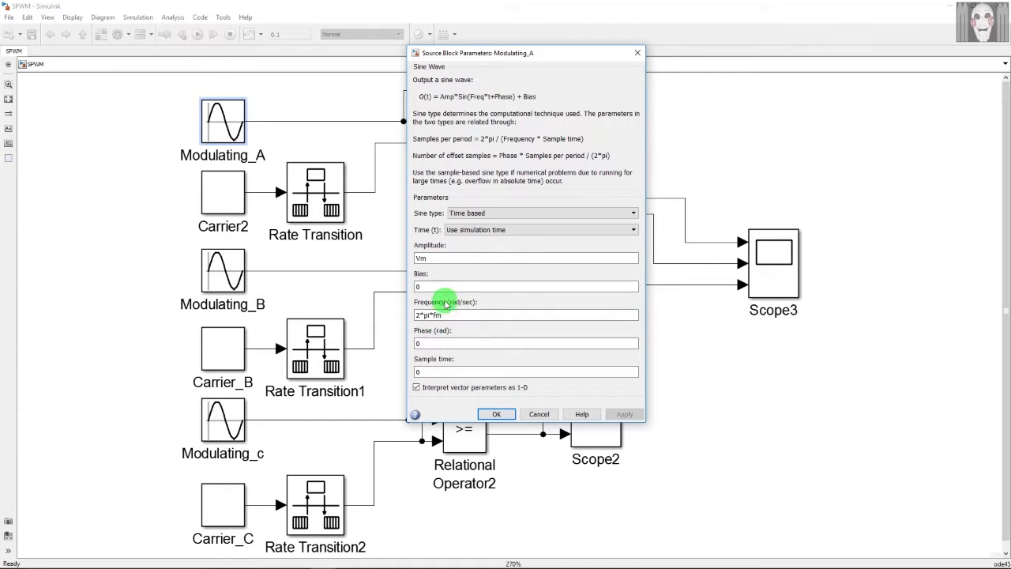
- Review the amplitude and frequency expressions of the Modulating_A sine wave block and close its parameters
{"action": "left_click_drag", "start_coordinate": [413, 259], "coordinate": [427, 260]}
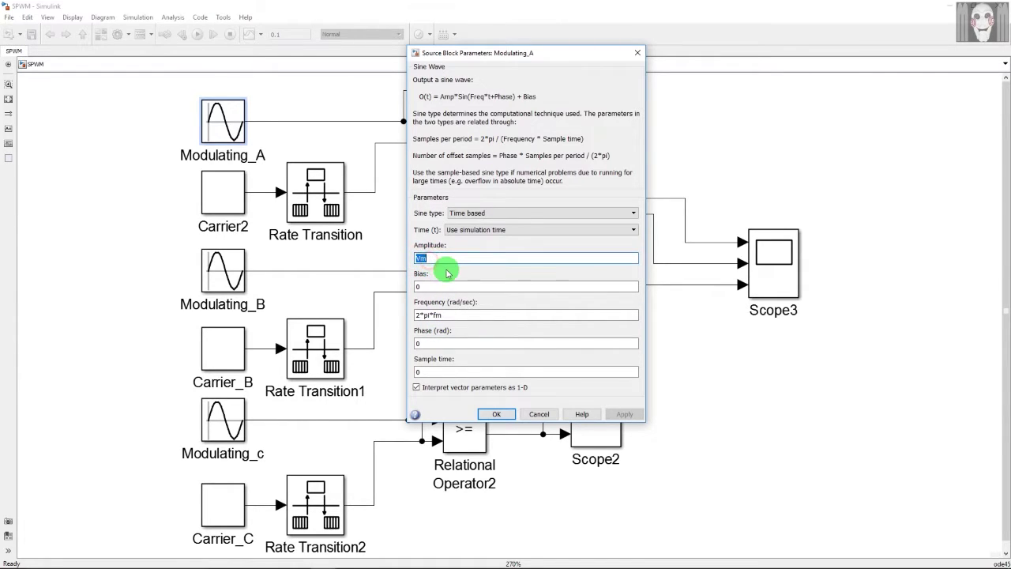
{"action": "left_click_drag", "start_coordinate": [452, 313], "coordinate": [433, 314]}
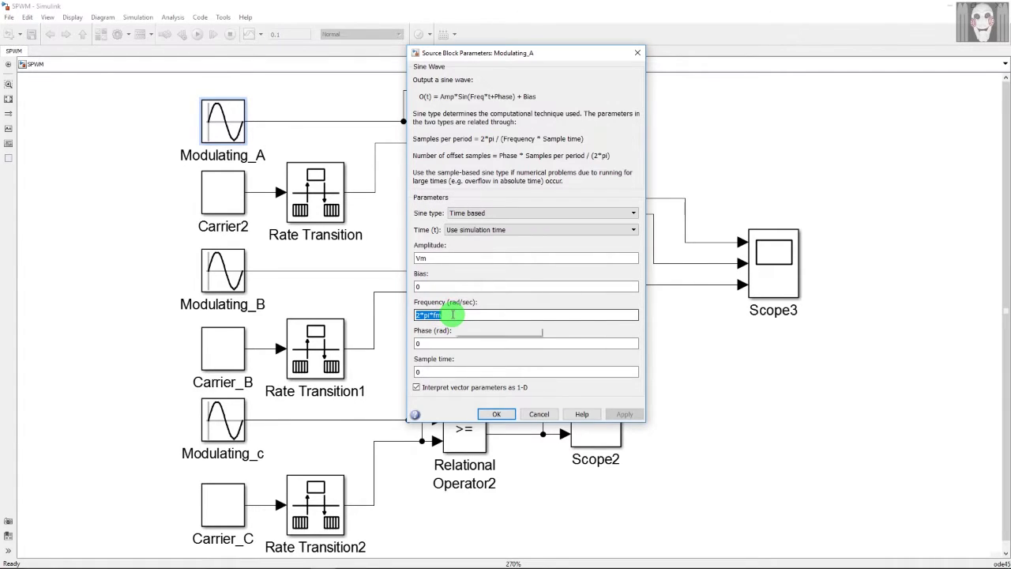
{"action": "left_click", "coordinate": [452, 314]}
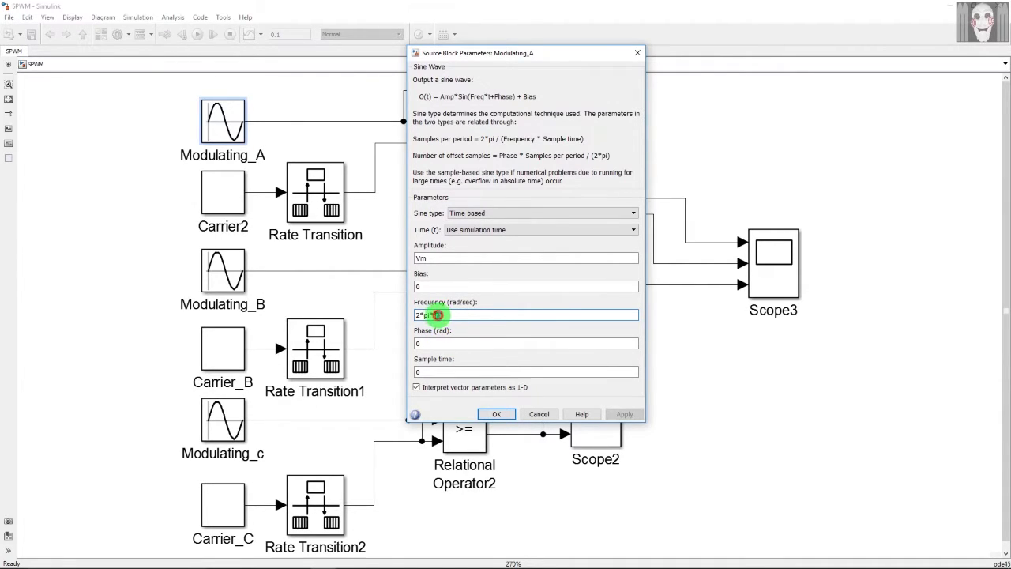
{"action": "left_click", "coordinate": [495, 414]}
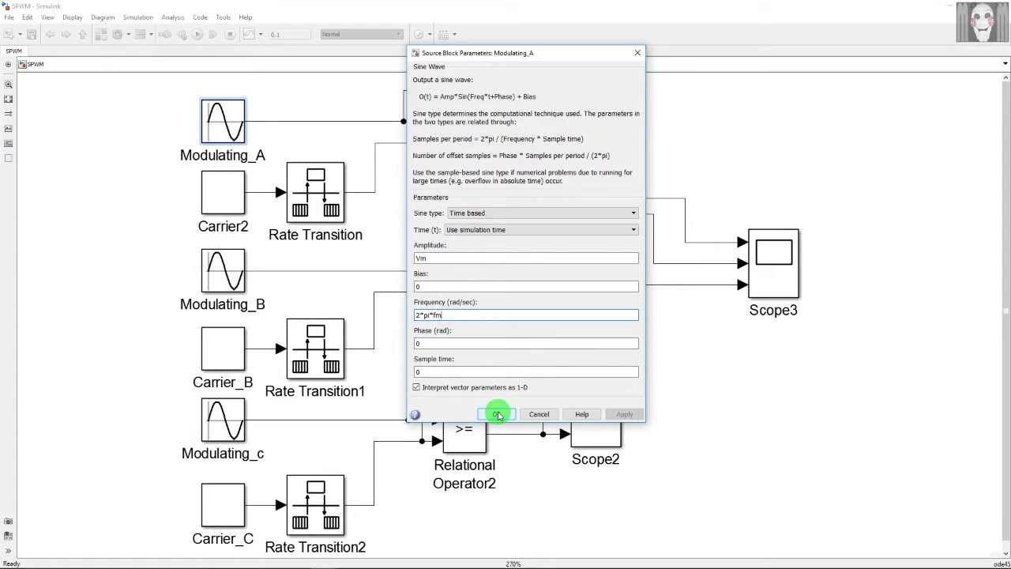
{"action": "left_click", "coordinate": [497, 413]}
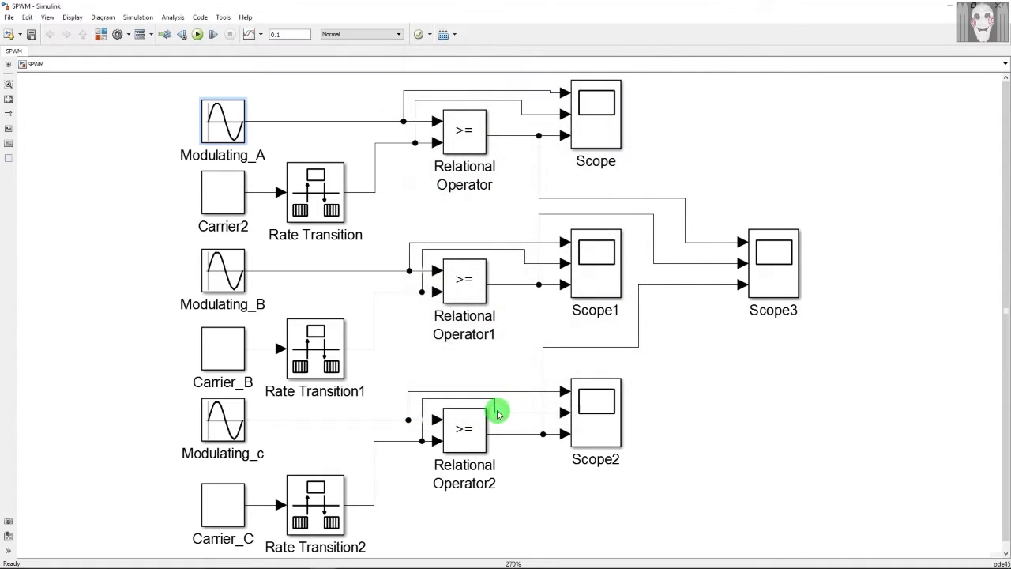
- Inspect the phase setting in the Modulating_B sine wave block's parameters and close them
{"action": "double_click", "coordinate": [224, 271]}
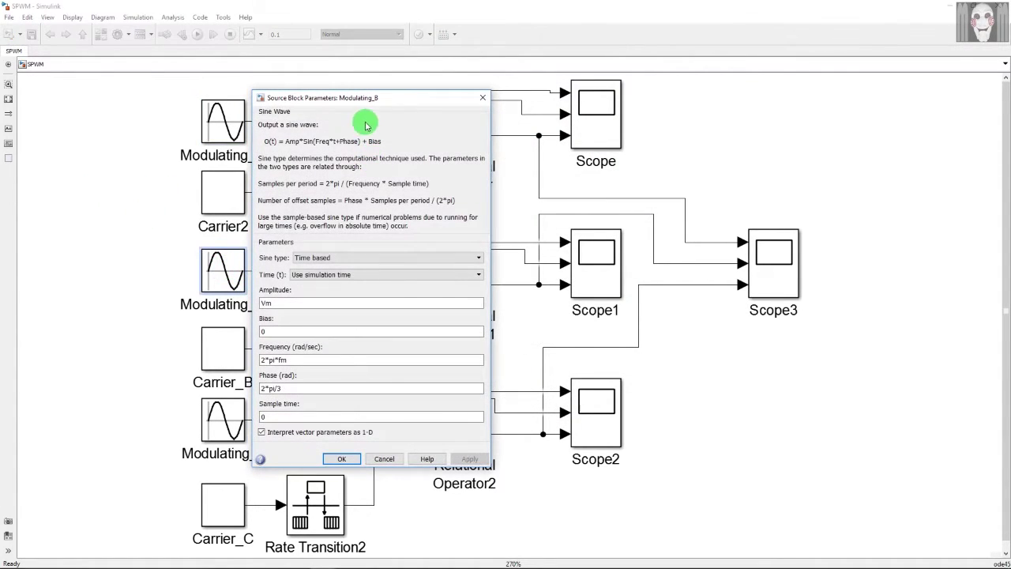
{"action": "left_click_drag", "start_coordinate": [360, 101], "coordinate": [543, 84]}
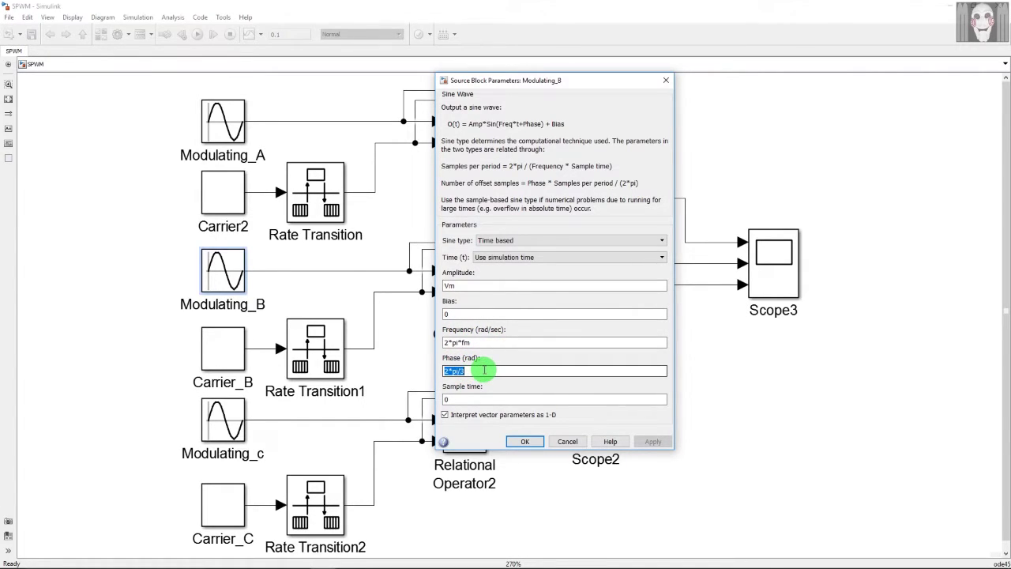
{"action": "left_click", "coordinate": [482, 370]}
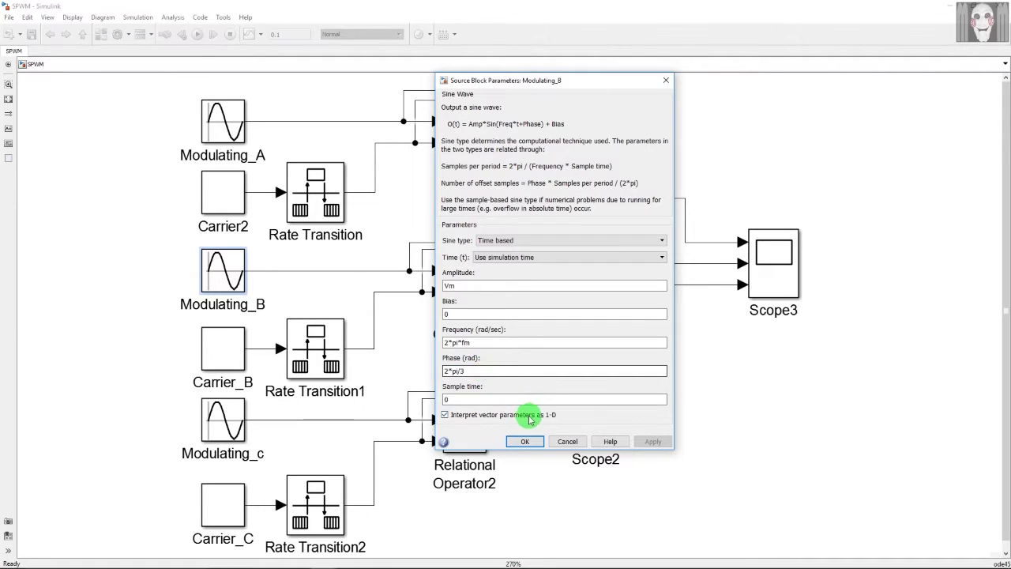
{"action": "left_click", "coordinate": [530, 442]}
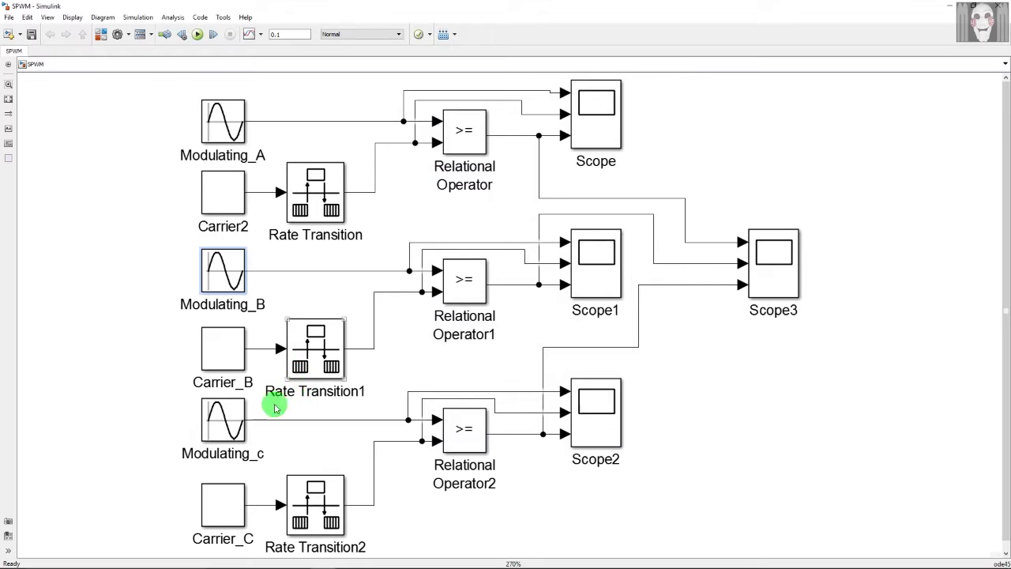
- Inspect the phase setting in the Modulating_c sine wave block's parameters and close them
{"action": "double_click", "coordinate": [223, 421]}
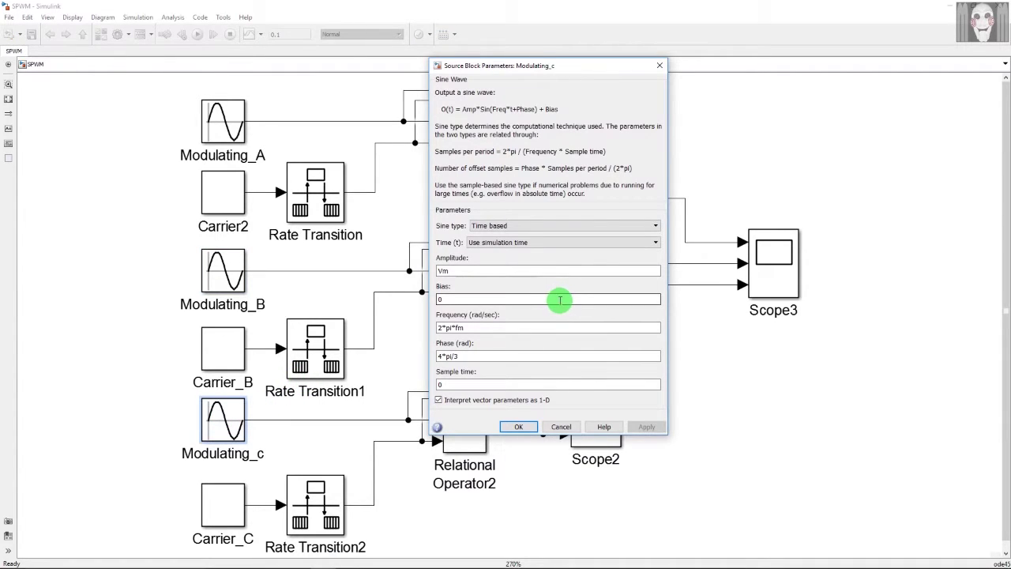
{"action": "double_click", "coordinate": [474, 356]}
{"action": "key", "text": "End"}
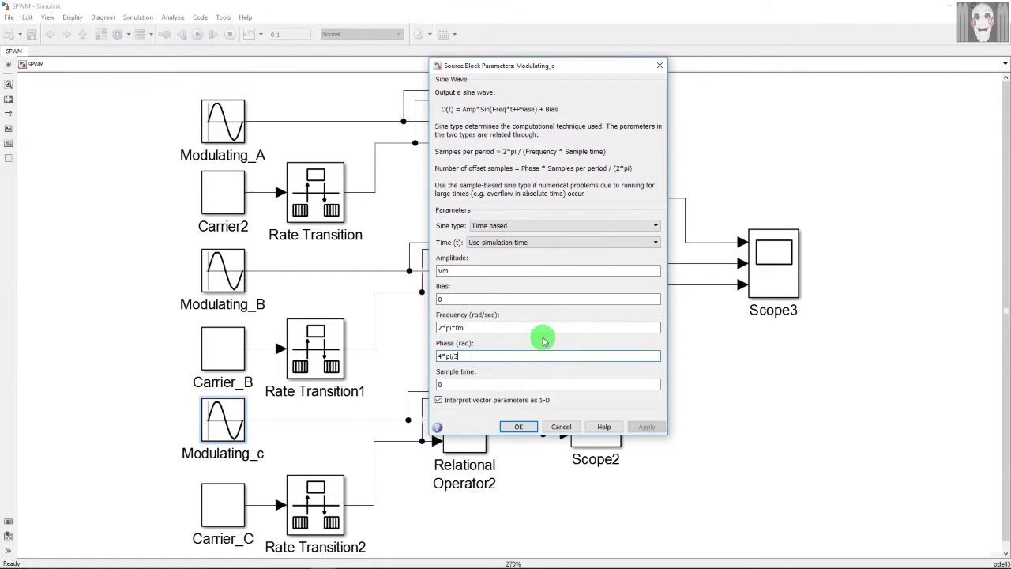
{"action": "left_click", "coordinate": [520, 428]}
- Examine the time values and output values that define the Carrier2 block's repeating waveform, and close its parameters
{"action": "left_click", "coordinate": [222, 195]}
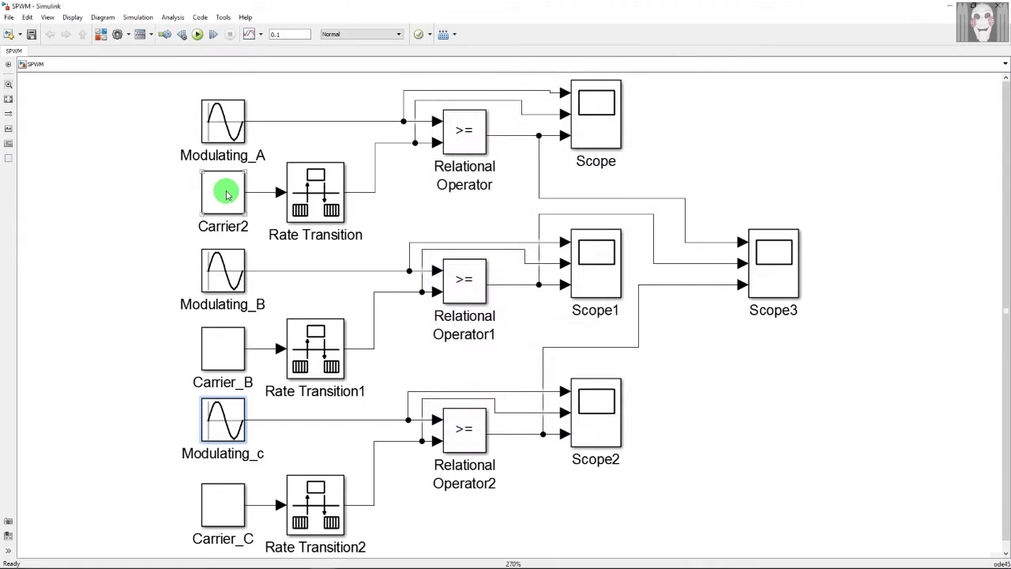
{"action": "double_click", "coordinate": [221, 194]}
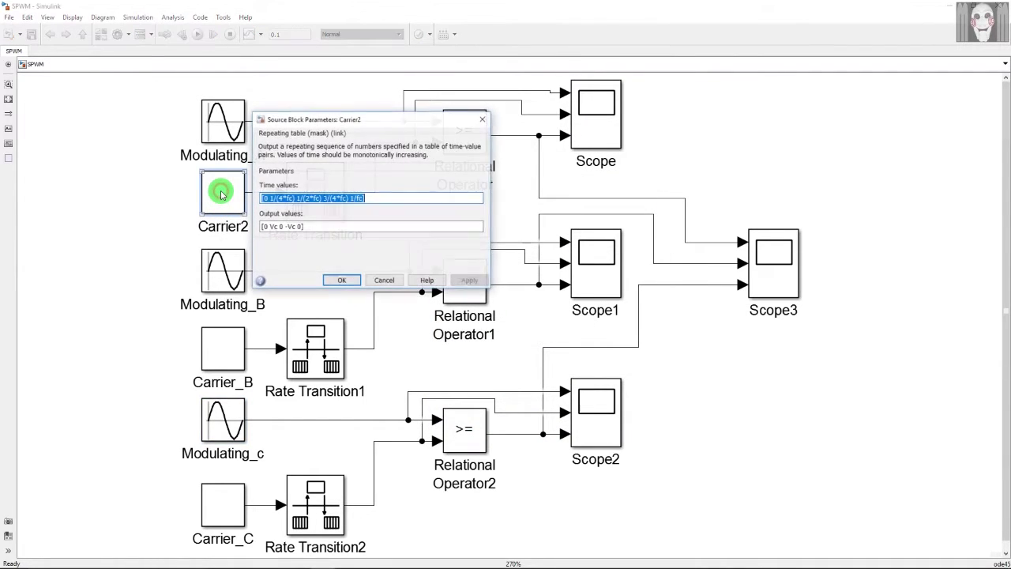
{"action": "left_click_drag", "start_coordinate": [377, 116], "coordinate": [533, 117]}
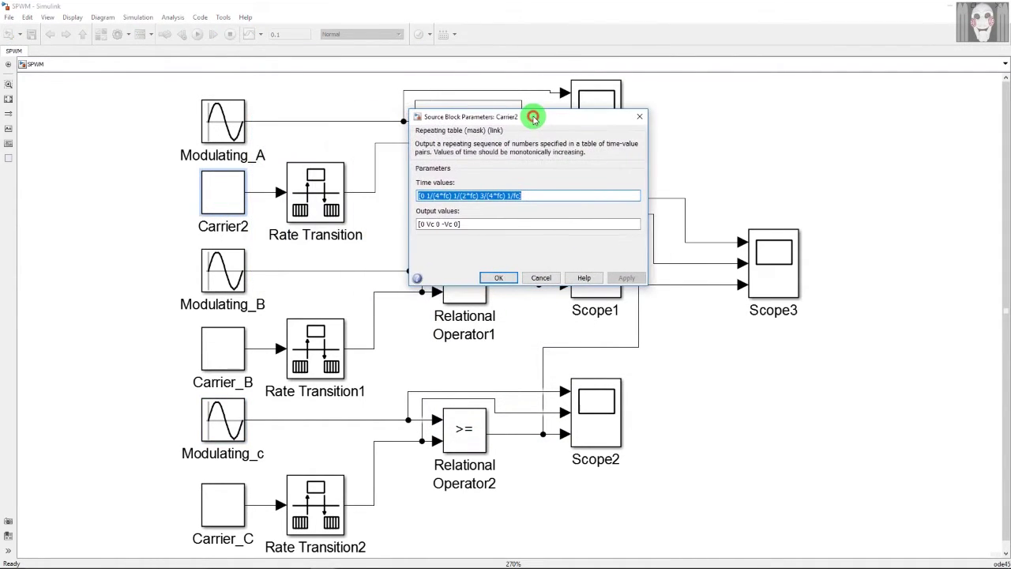
{"action": "left_click", "coordinate": [562, 195]}
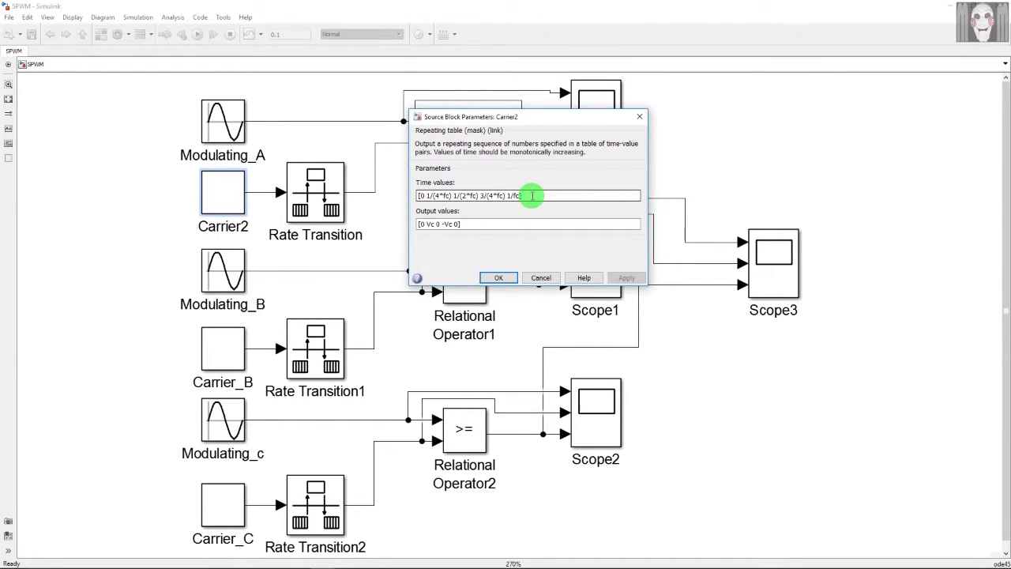
{"action": "triple_click", "coordinate": [533, 195]}
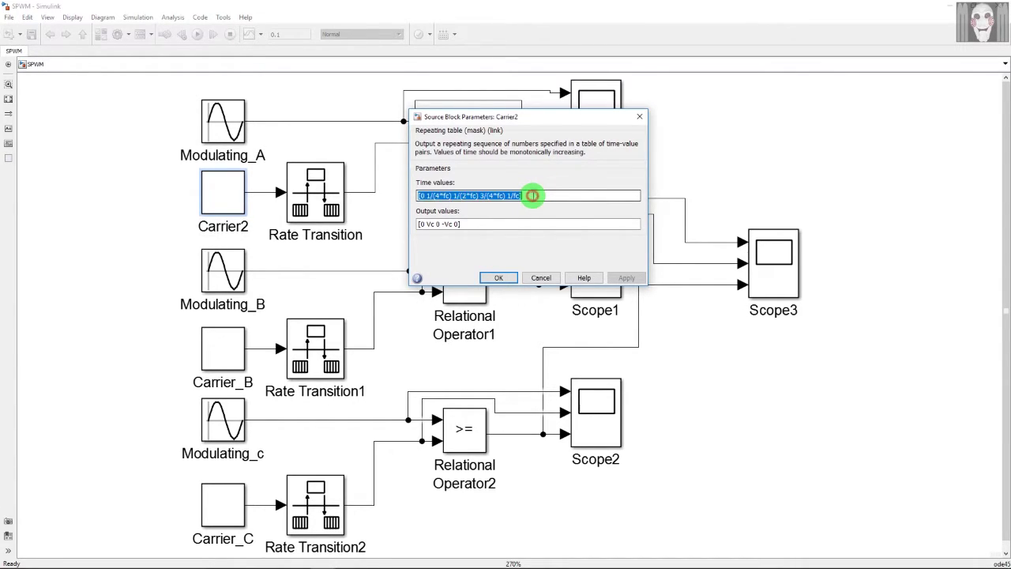
{"action": "left_click", "coordinate": [534, 195]}
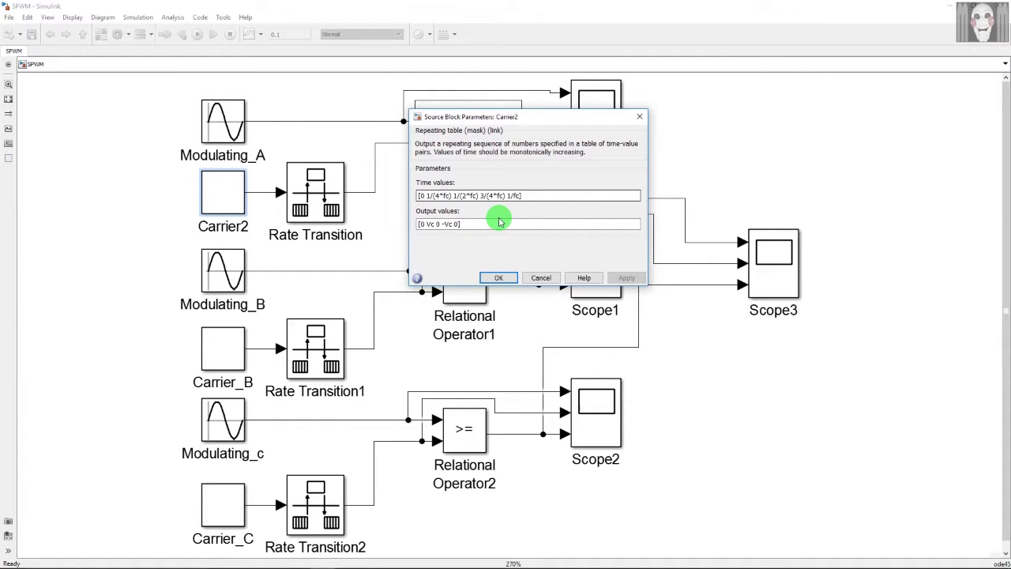
{"action": "triple_click", "coordinate": [499, 224]}
{"action": "left_click", "coordinate": [498, 224]}
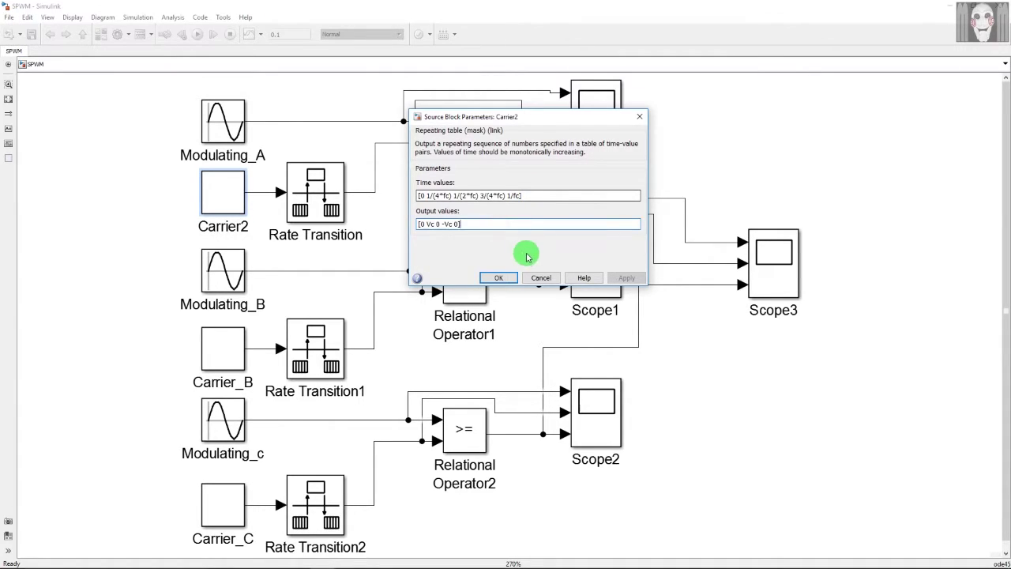
{"action": "left_click", "coordinate": [501, 281]}
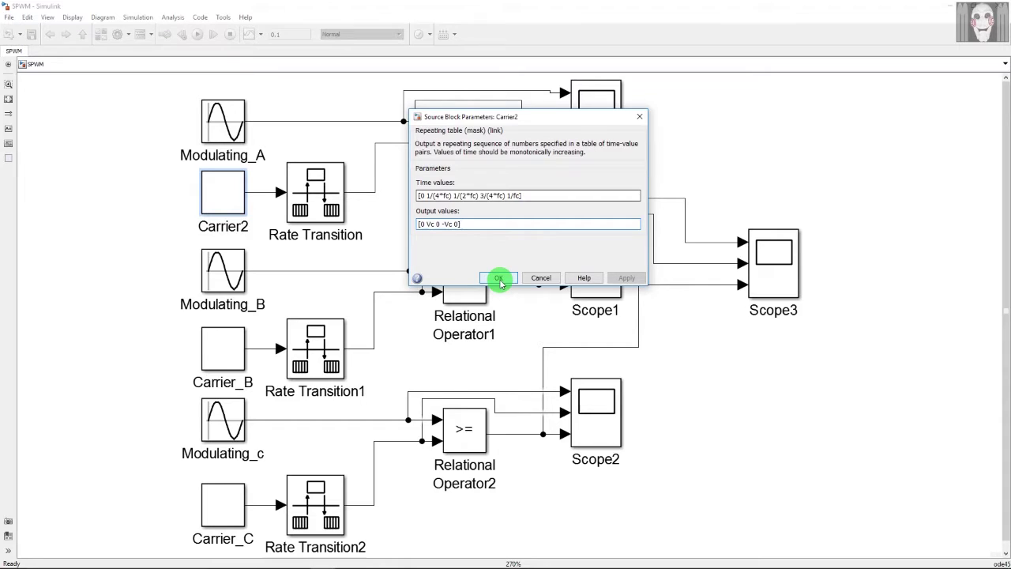
{"action": "triple_click", "coordinate": [528, 195]}
{"action": "left_click", "coordinate": [528, 197]}
{"action": "left_click", "coordinate": [528, 221]}
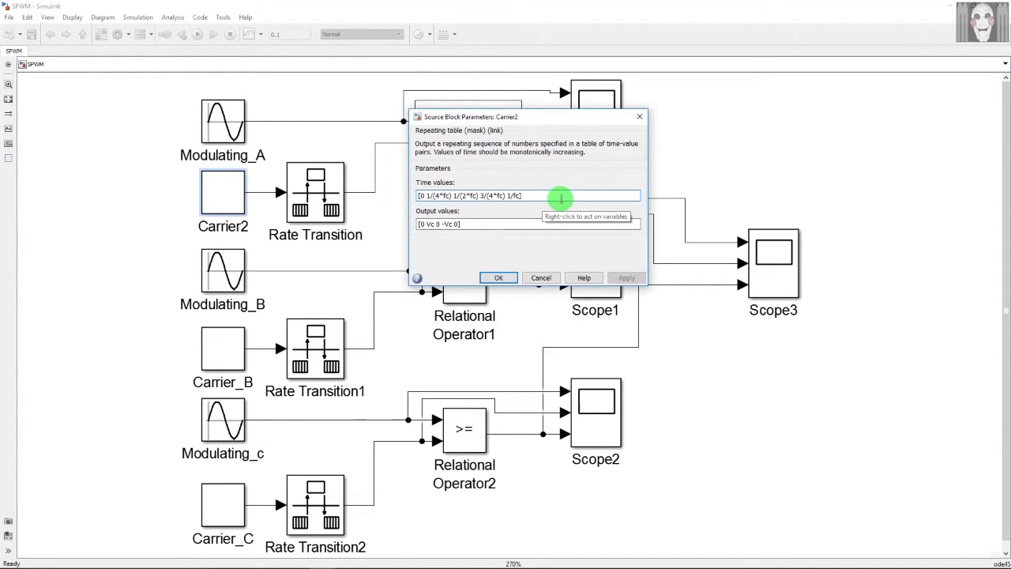
{"action": "left_click", "coordinate": [501, 278]}
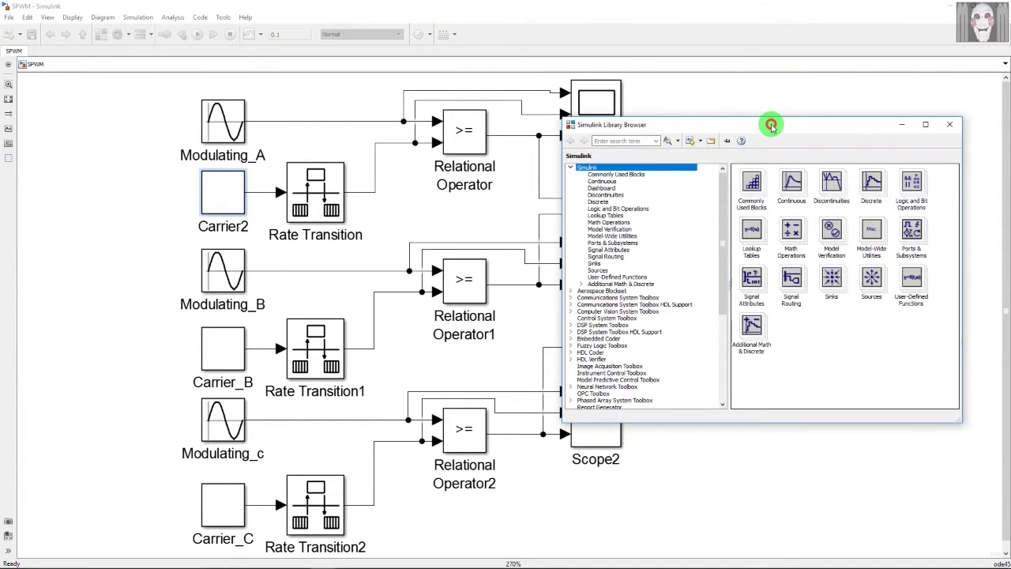
- Search the Simulink library for "repeating sequence", locate the Repeating Sequence source block, and close the library
{"action": "left_click_drag", "start_coordinate": [770, 121], "coordinate": [698, 112]}
{"action": "left_click", "coordinate": [561, 133]}
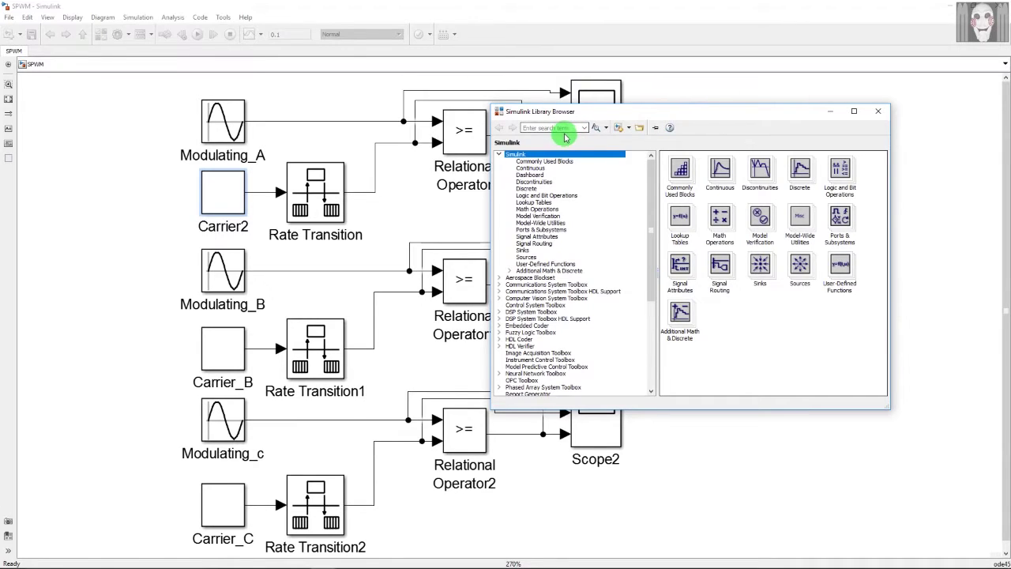
{"action": "left_click", "coordinate": [553, 128]}
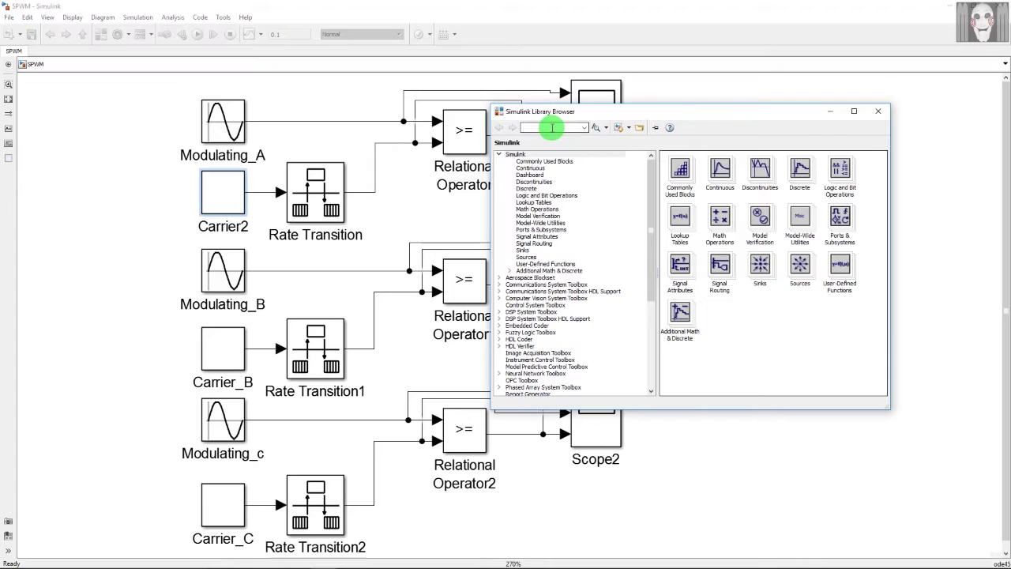
{"action": "type", "text": "repeating sequence"}
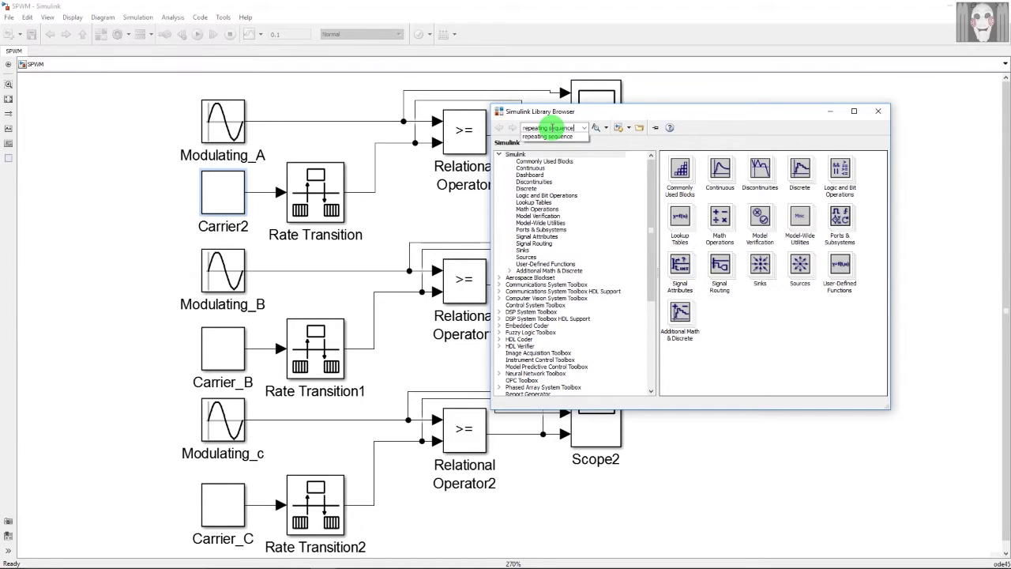
{"action": "left_click", "coordinate": [562, 136]}
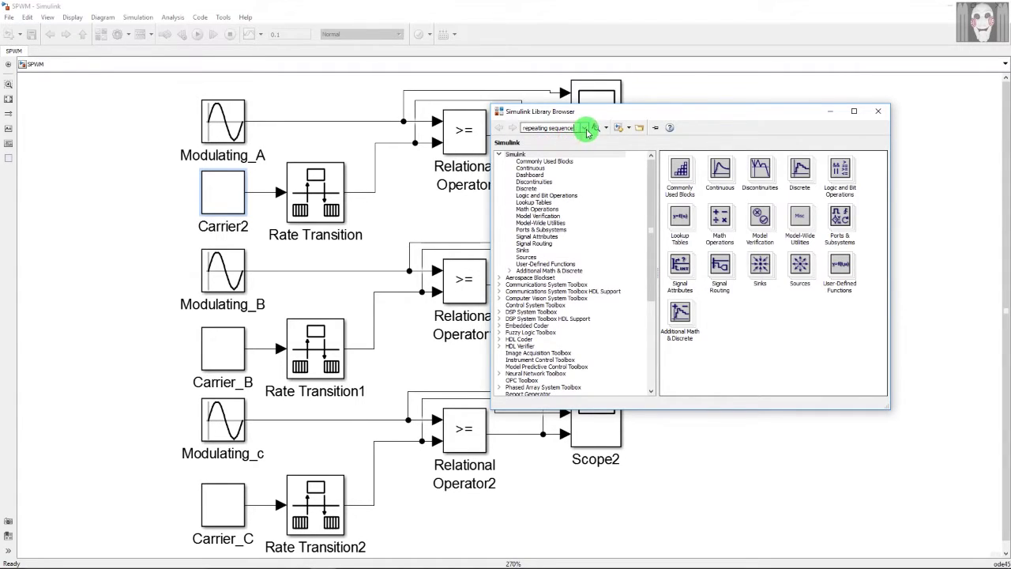
{"action": "left_click", "coordinate": [596, 129]}
{"action": "left_click", "coordinate": [682, 184]}
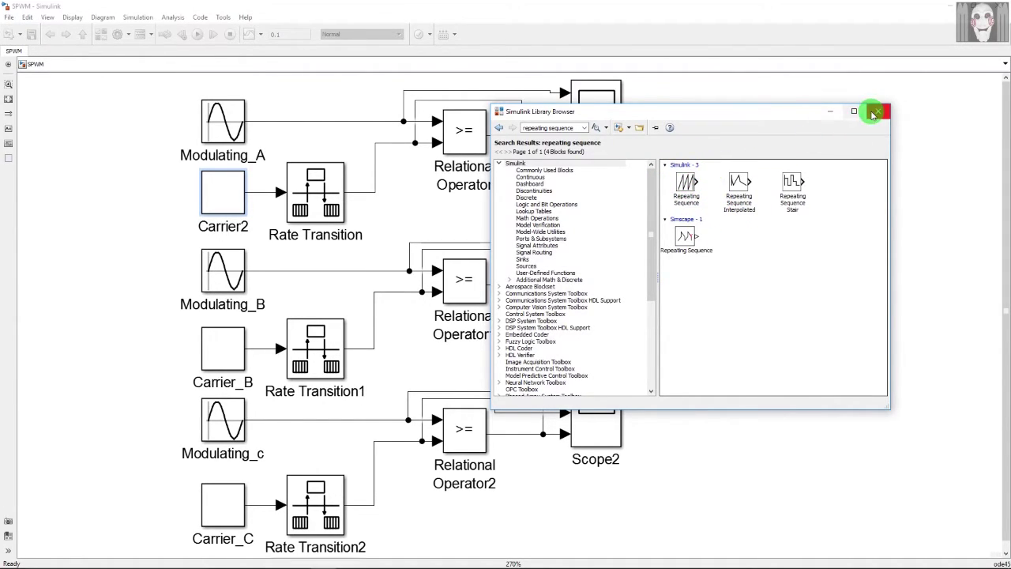
{"action": "left_click", "coordinate": [875, 114]}
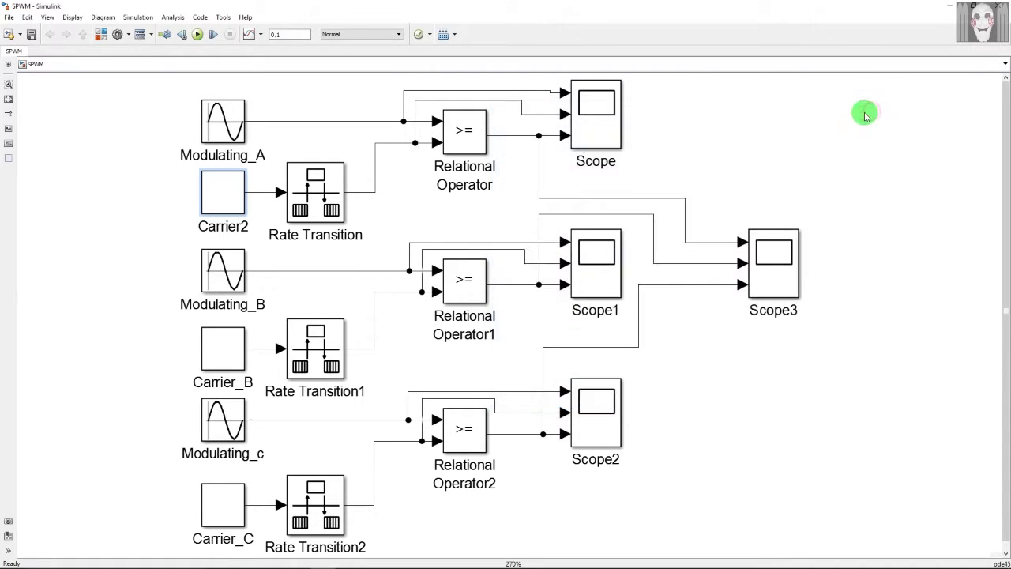
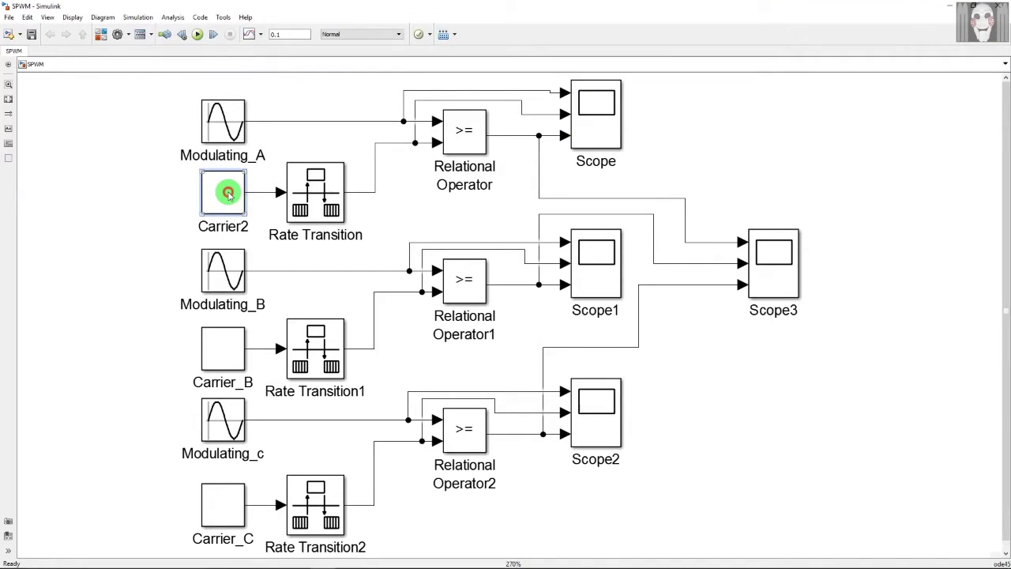
- Recheck the time values in the Carrier2 block's parameters and close them
{"action": "double_click", "coordinate": [211, 191]}
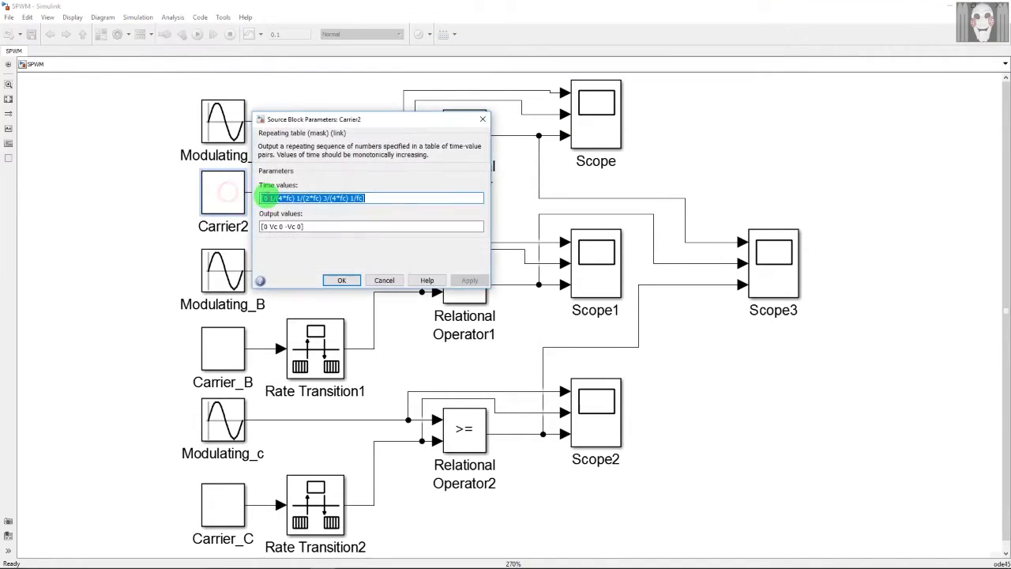
{"action": "left_click", "coordinate": [422, 198]}
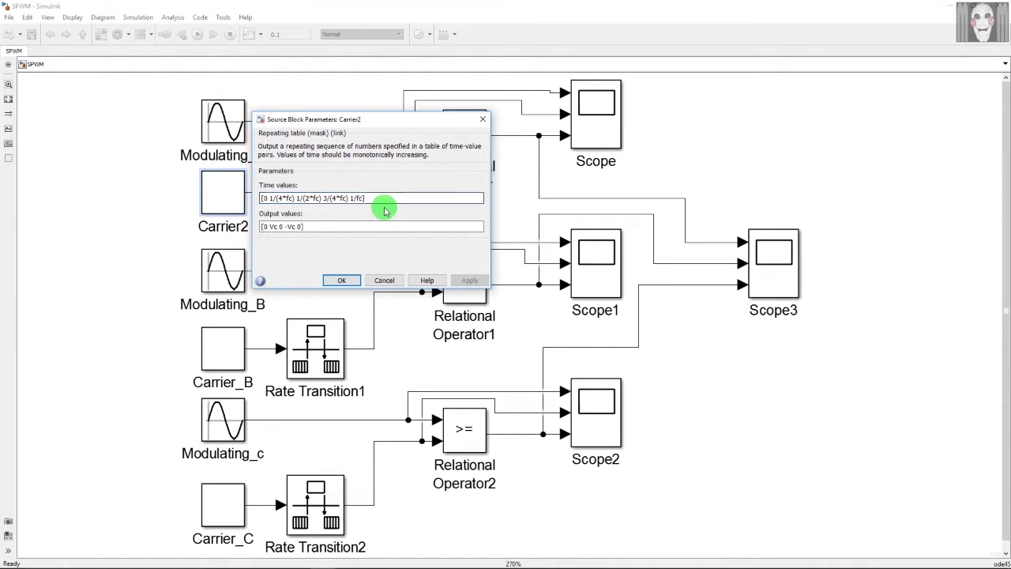
{"action": "left_click", "coordinate": [342, 280]}
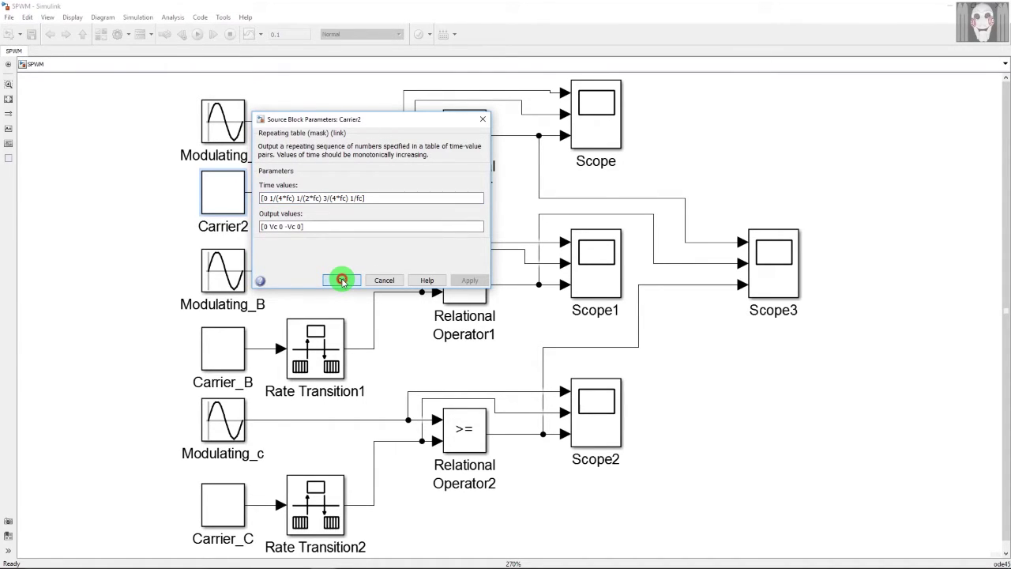
- Open the SPWM model's properties and display its list of model callbacks
{"action": "left_click", "coordinate": [79, 197]}
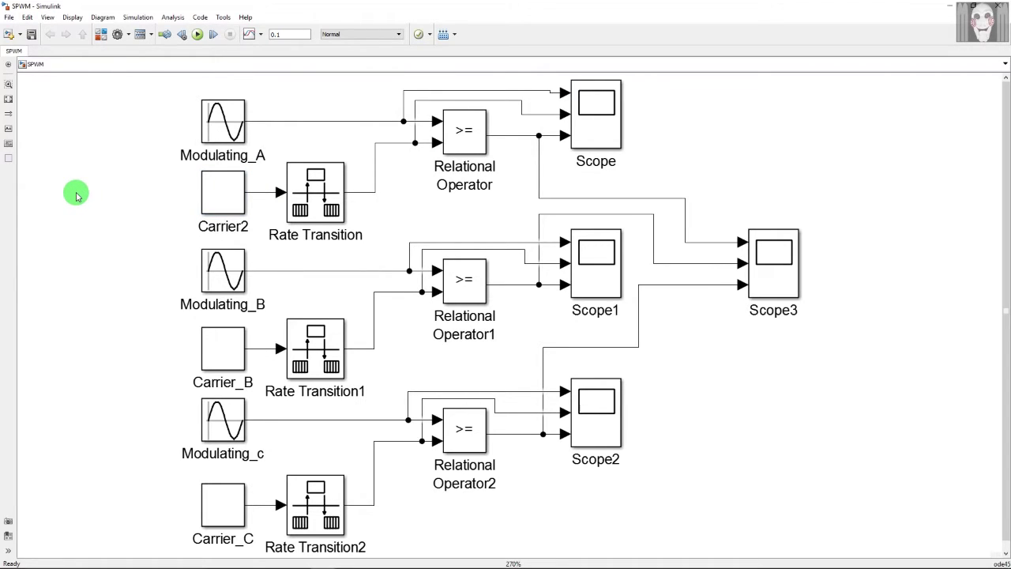
{"action": "right_click", "coordinate": [77, 196]}
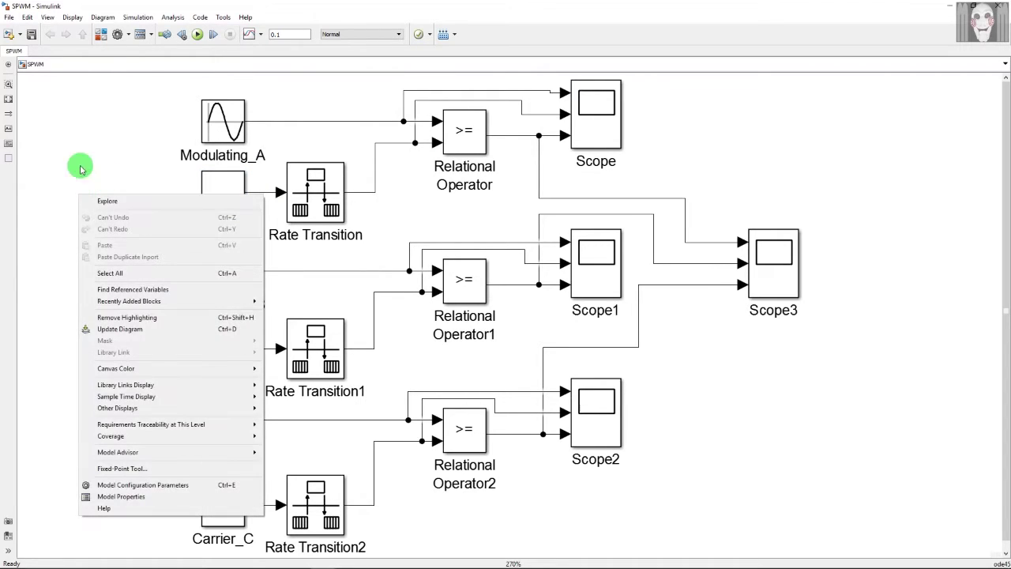
{"action": "left_click", "coordinate": [180, 496]}
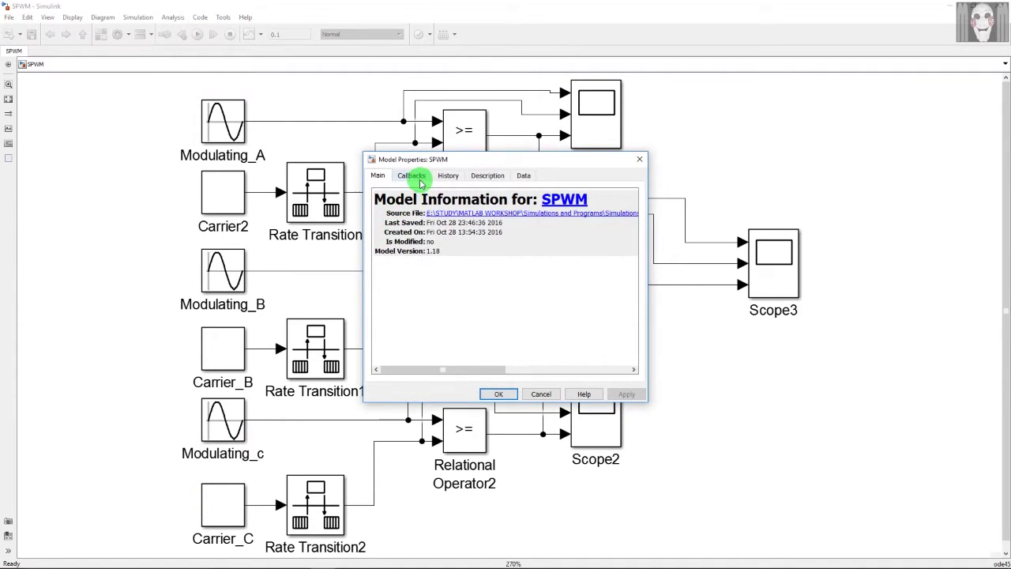
{"action": "left_click", "coordinate": [421, 178]}
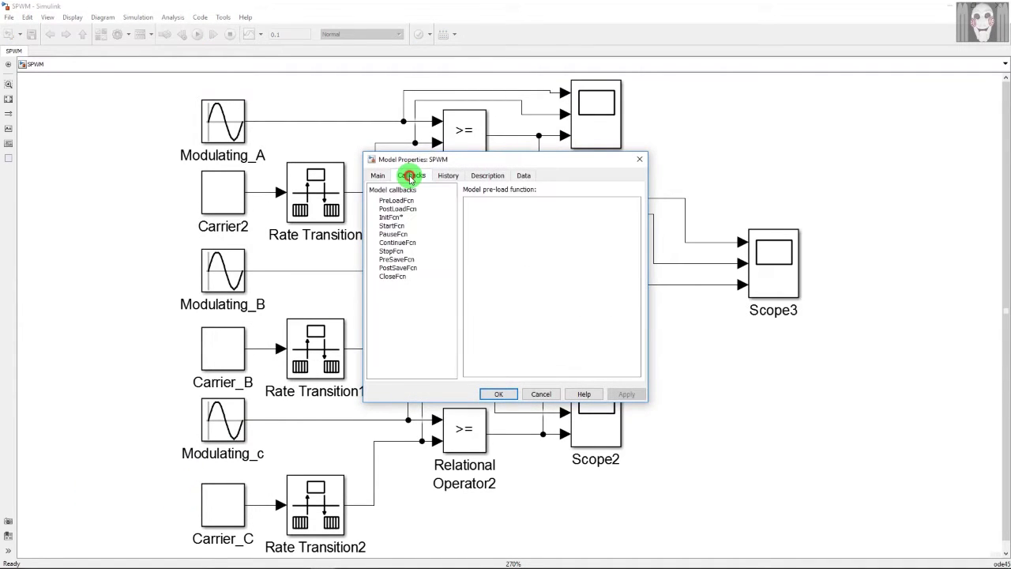
- Examine the variables defined in the model's InitFcn callback, from Vc, ma and Vm to fs and Ts, and close the model properties
{"action": "left_click", "coordinate": [393, 219]}
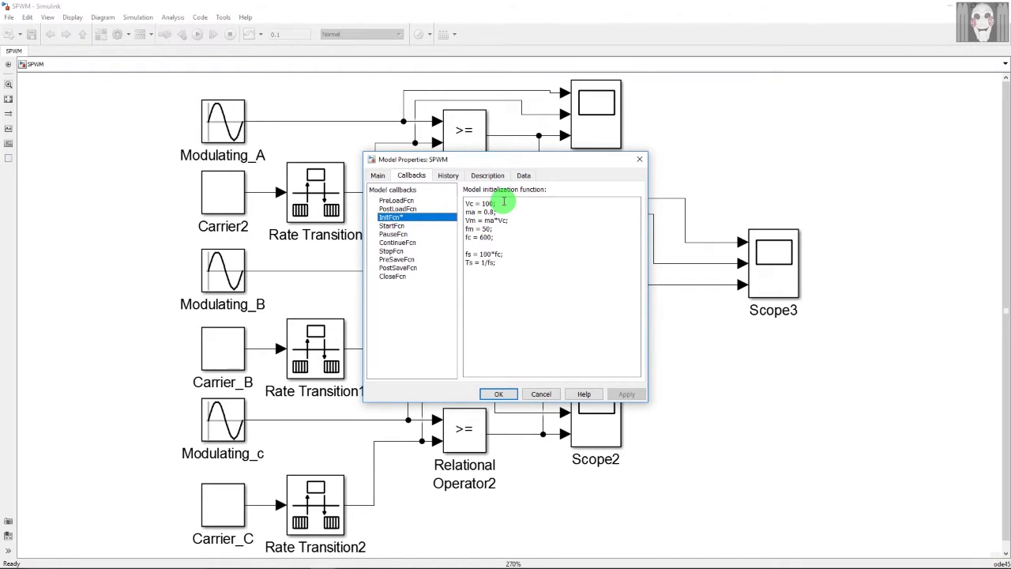
{"action": "left_click", "coordinate": [504, 202]}
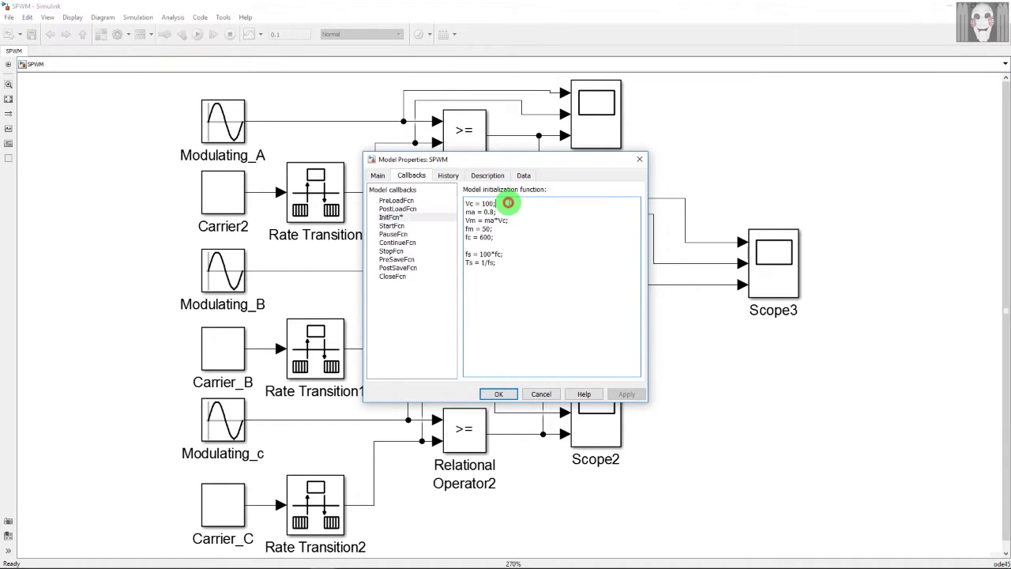
{"action": "left_click_drag", "start_coordinate": [501, 203], "coordinate": [499, 212]}
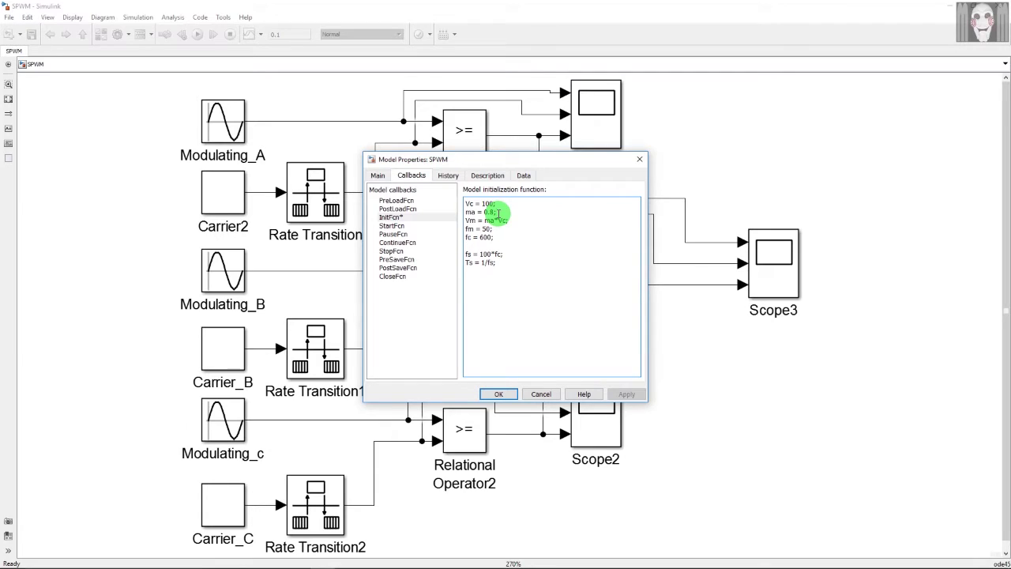
{"action": "left_click_drag", "start_coordinate": [499, 212], "coordinate": [515, 221]}
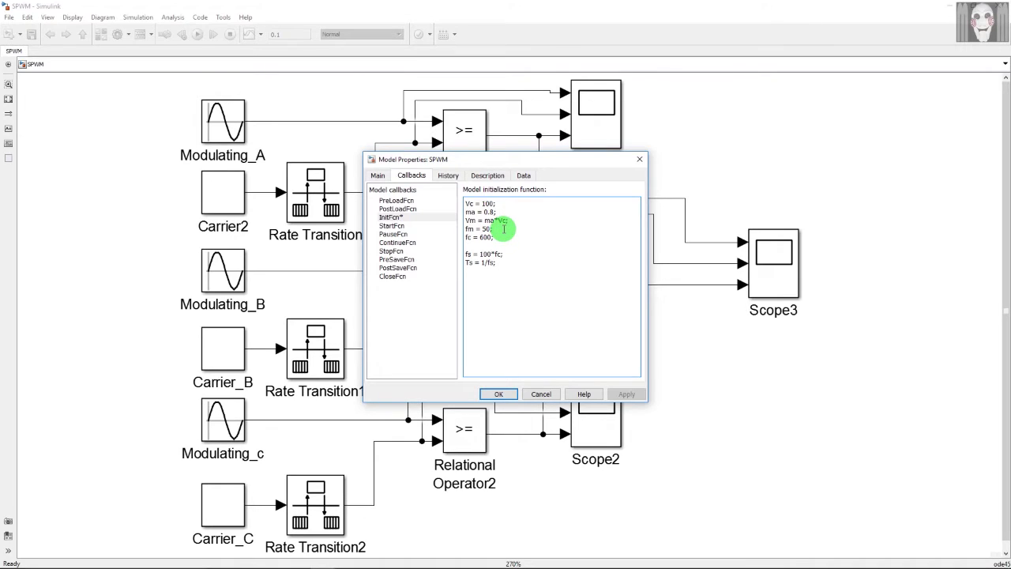
{"action": "left_click", "coordinate": [499, 237]}
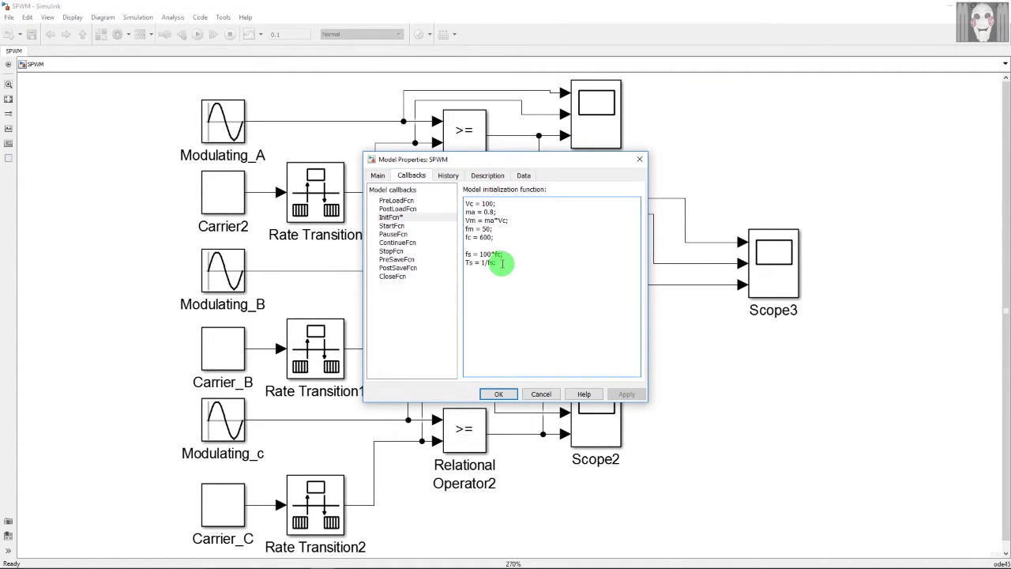
{"action": "left_click_drag", "start_coordinate": [493, 264], "coordinate": [460, 253]}
{"action": "left_click", "coordinate": [511, 267]}
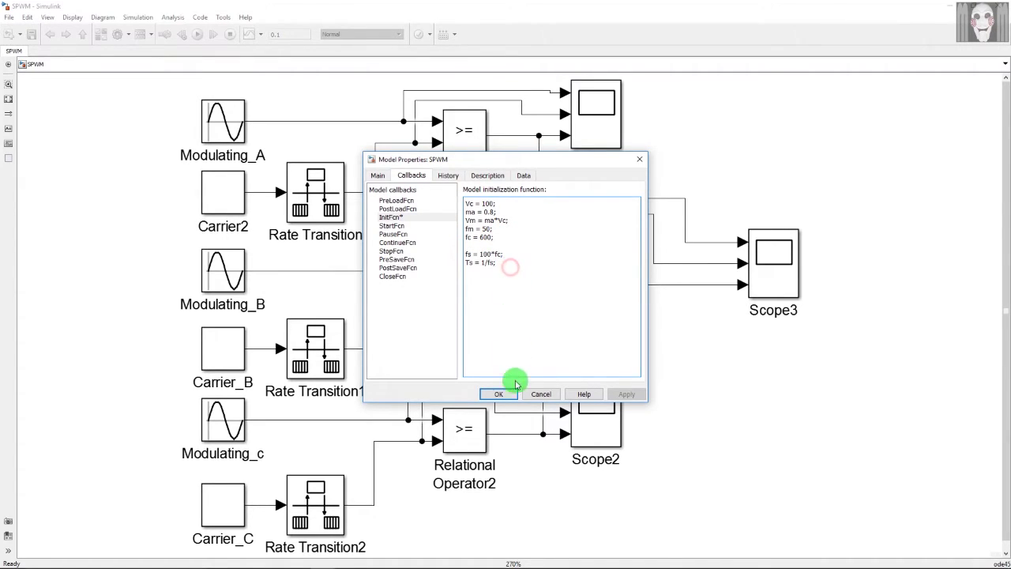
{"action": "left_click", "coordinate": [498, 394]}
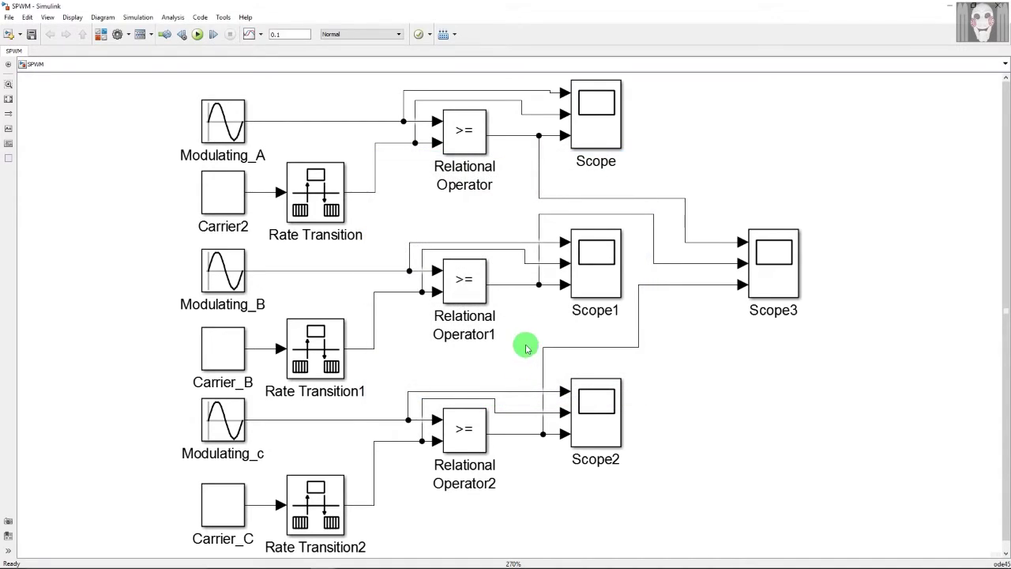
- Examine the output port sample time of the Rate Transition block fed by Carrier2, and close its parameters
{"action": "double_click", "coordinate": [315, 199]}
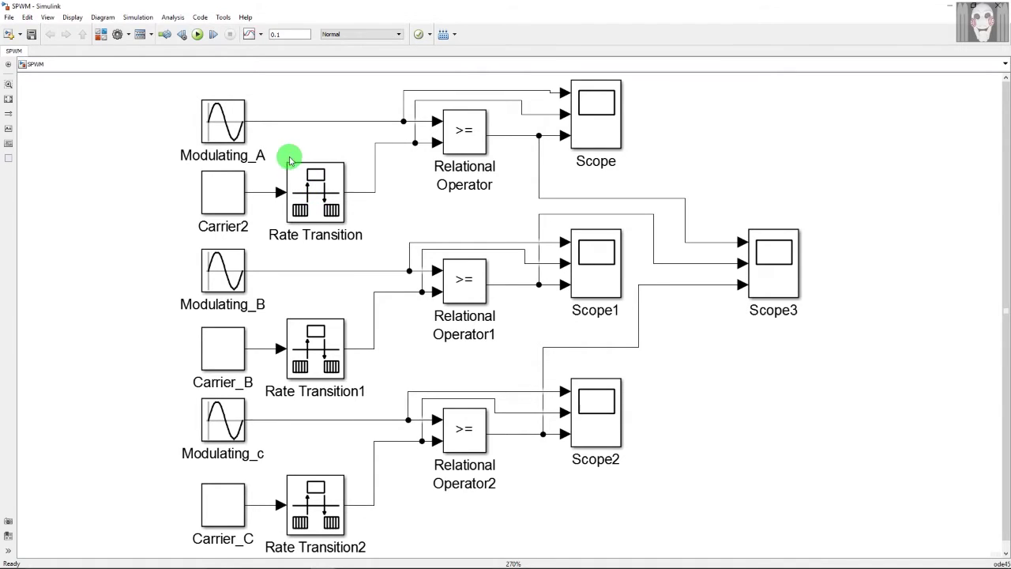
{"action": "left_click", "coordinate": [348, 158]}
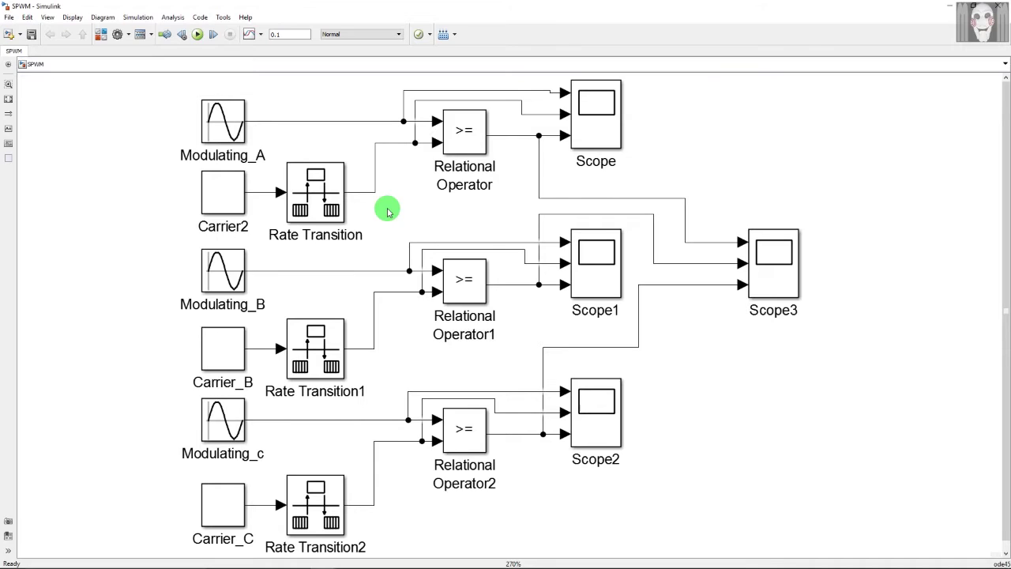
{"action": "left_click", "coordinate": [299, 209]}
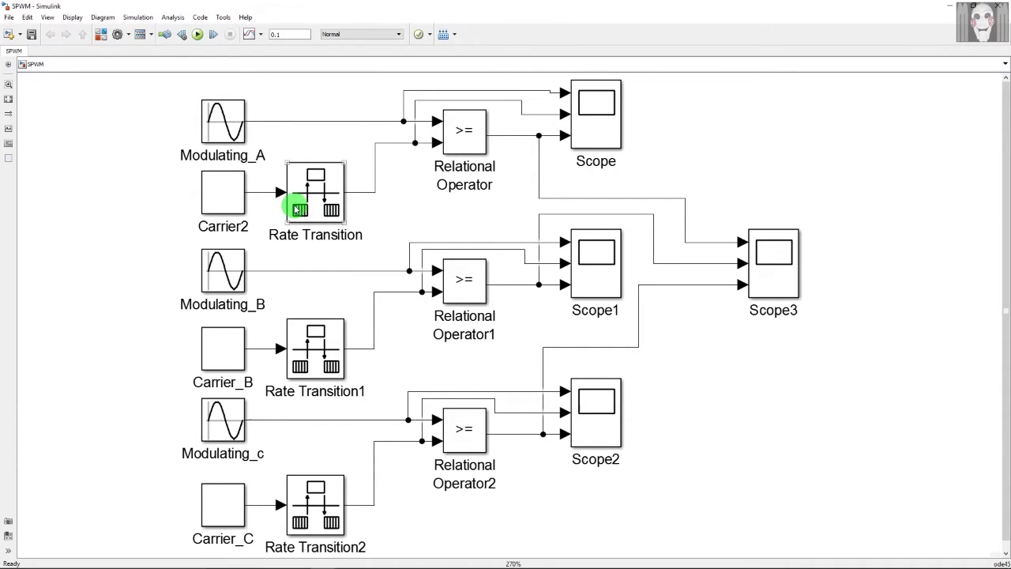
{"action": "left_click", "coordinate": [240, 192]}
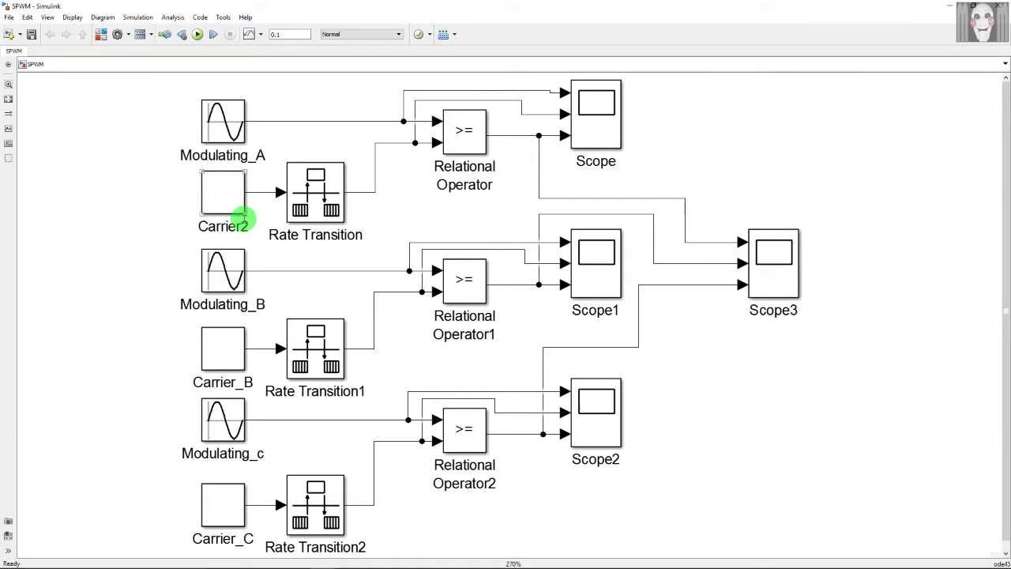
{"action": "left_click", "coordinate": [387, 215]}
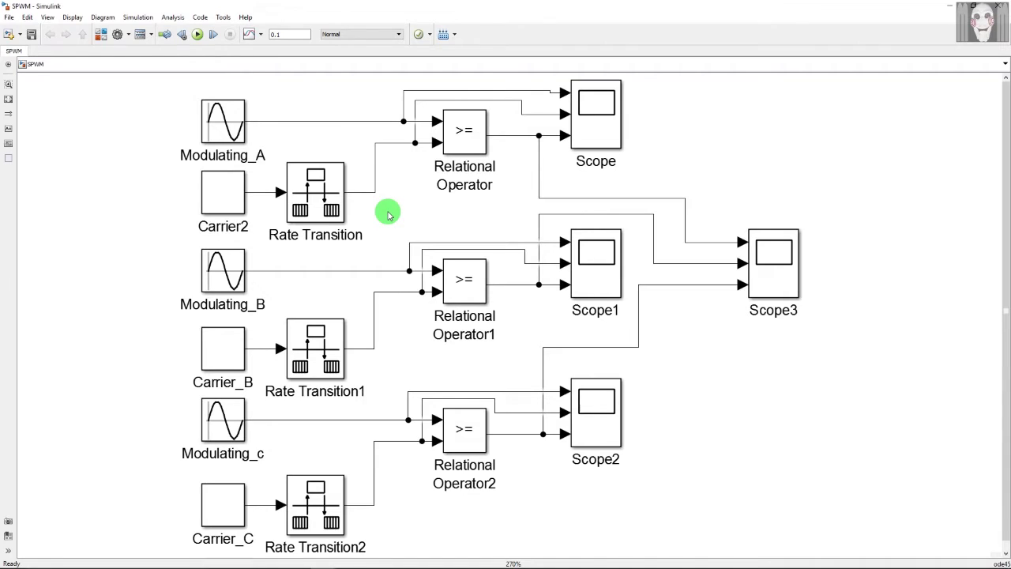
{"action": "double_click", "coordinate": [330, 210]}
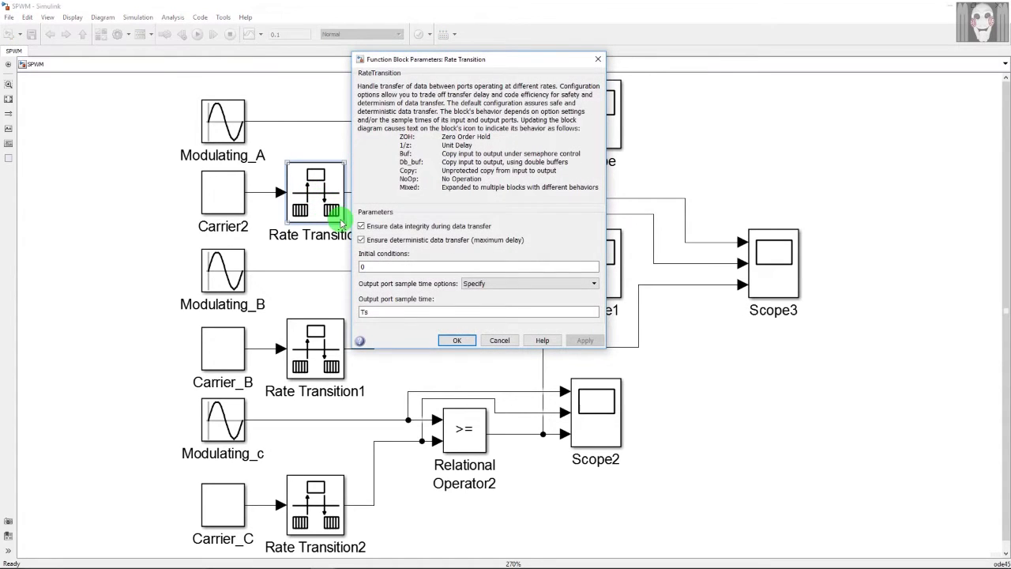
{"action": "left_click", "coordinate": [383, 311]}
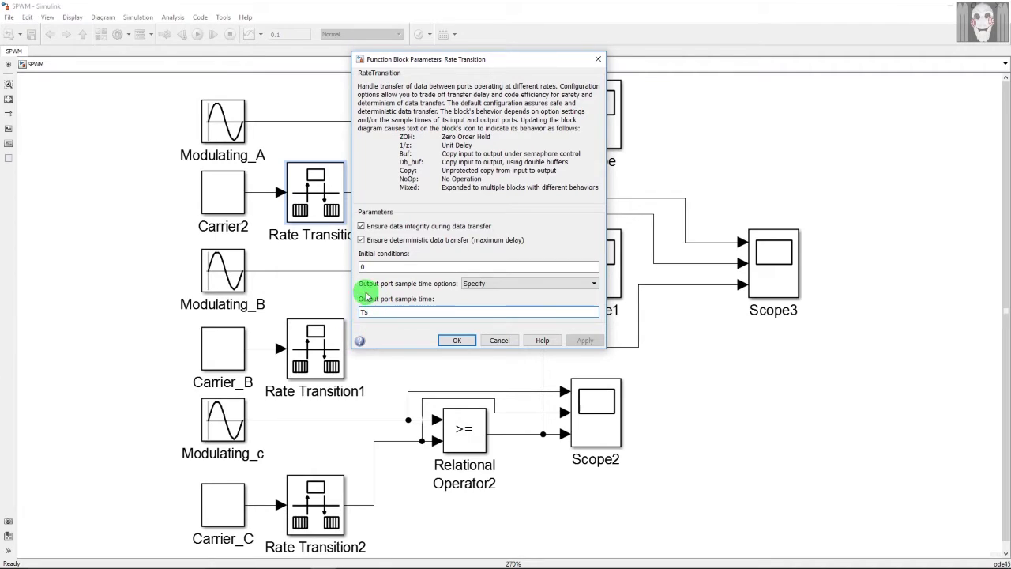
{"action": "left_click_drag", "start_coordinate": [371, 311], "coordinate": [355, 316]}
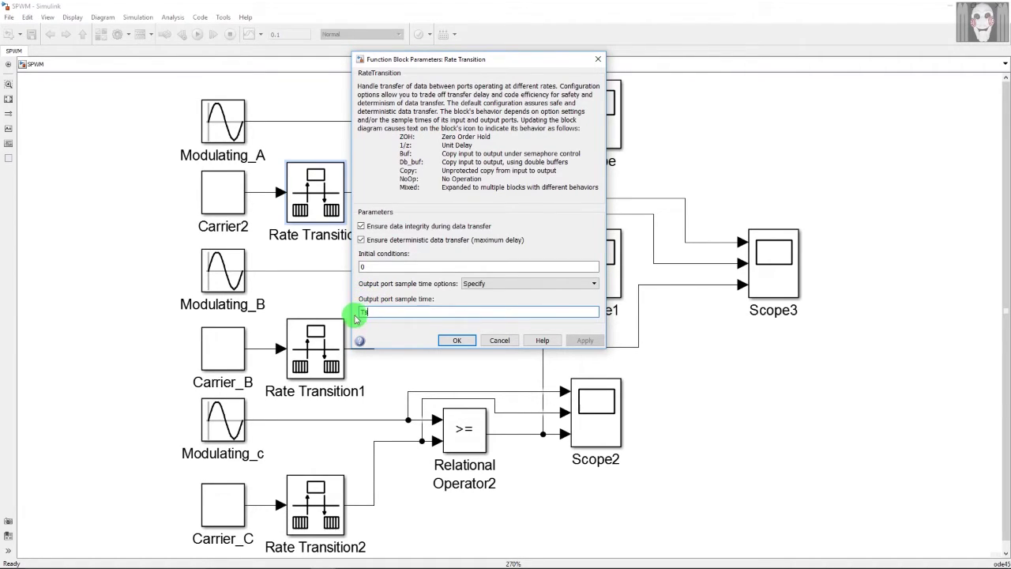
{"action": "left_click", "coordinate": [372, 315]}
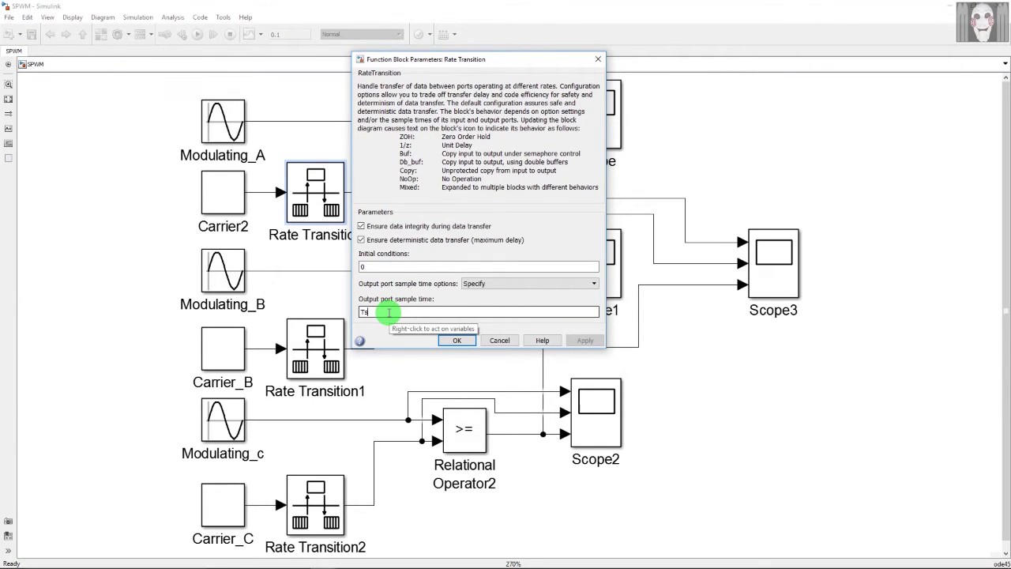
{"action": "left_click", "coordinate": [456, 341]}
- Reopen the InitFcn callback in the model properties, recheck the definitions of fs and Ts, and close the properties
{"action": "left_click", "coordinate": [122, 208]}
{"action": "right_click", "coordinate": [122, 209]}
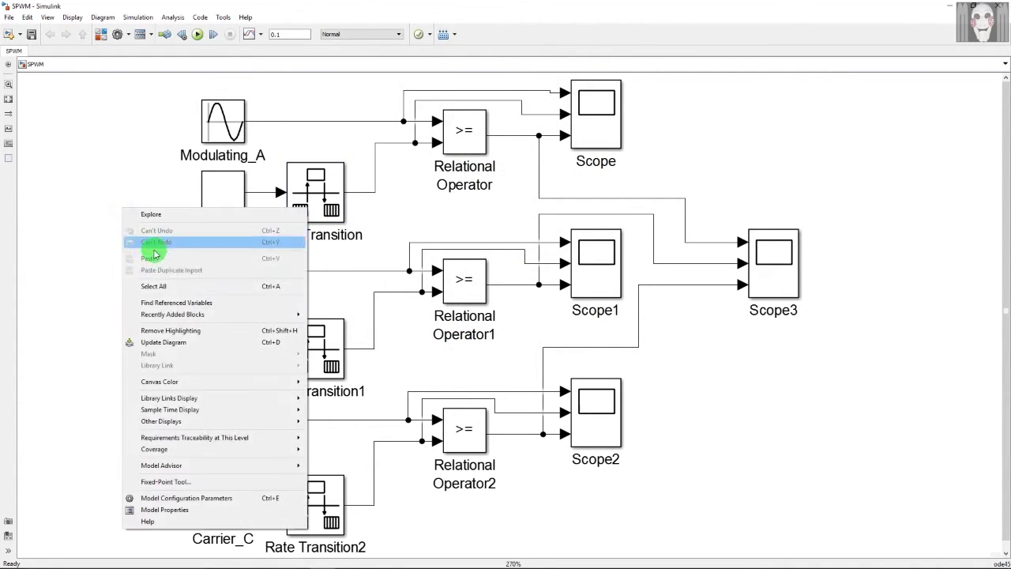
{"action": "left_click", "coordinate": [226, 510]}
{"action": "left_click", "coordinate": [411, 176]}
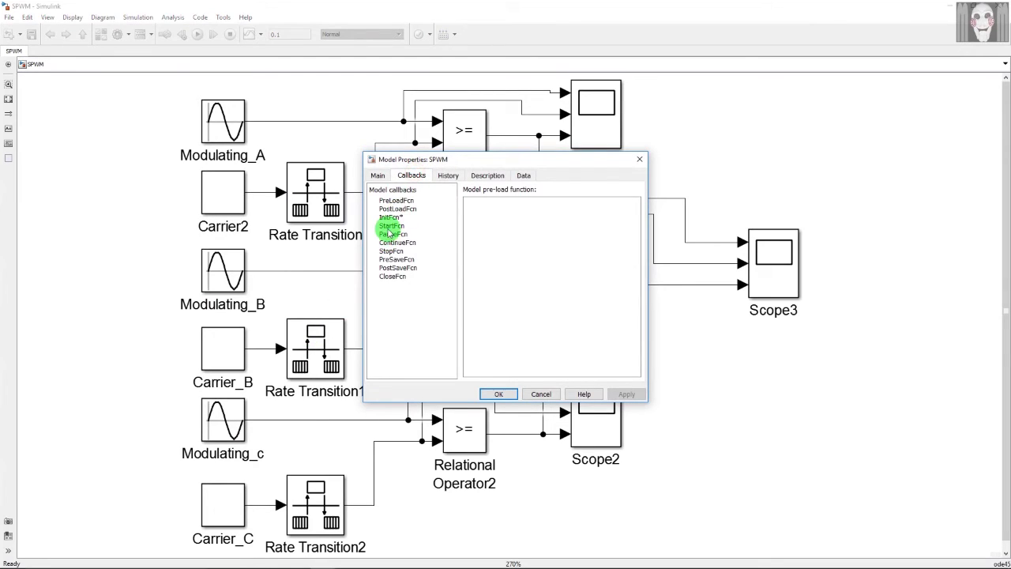
{"action": "left_click", "coordinate": [387, 217]}
{"action": "left_click", "coordinate": [512, 253]}
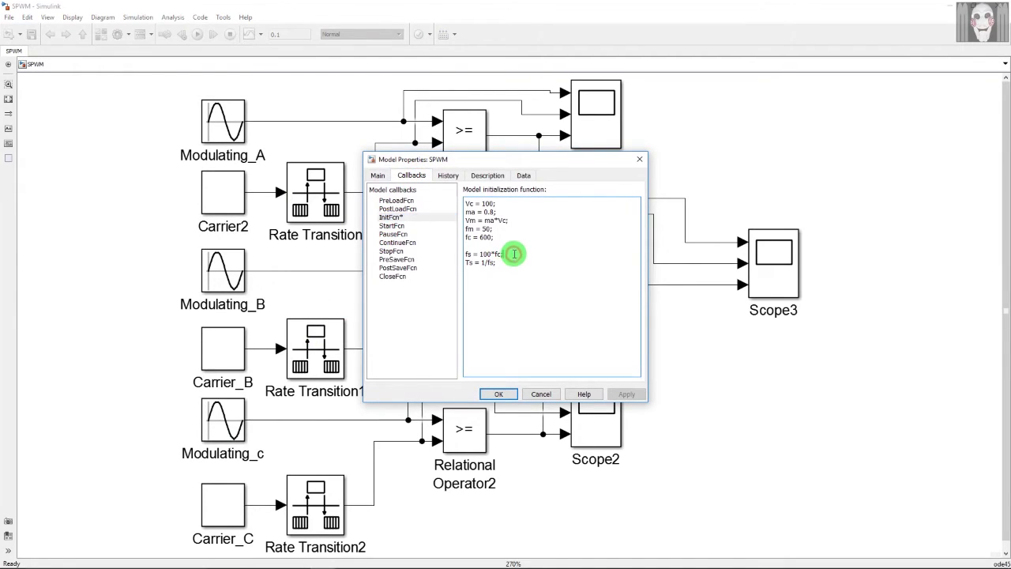
{"action": "left_click_drag", "start_coordinate": [505, 253], "coordinate": [458, 253]}
{"action": "left_click", "coordinate": [521, 253]}
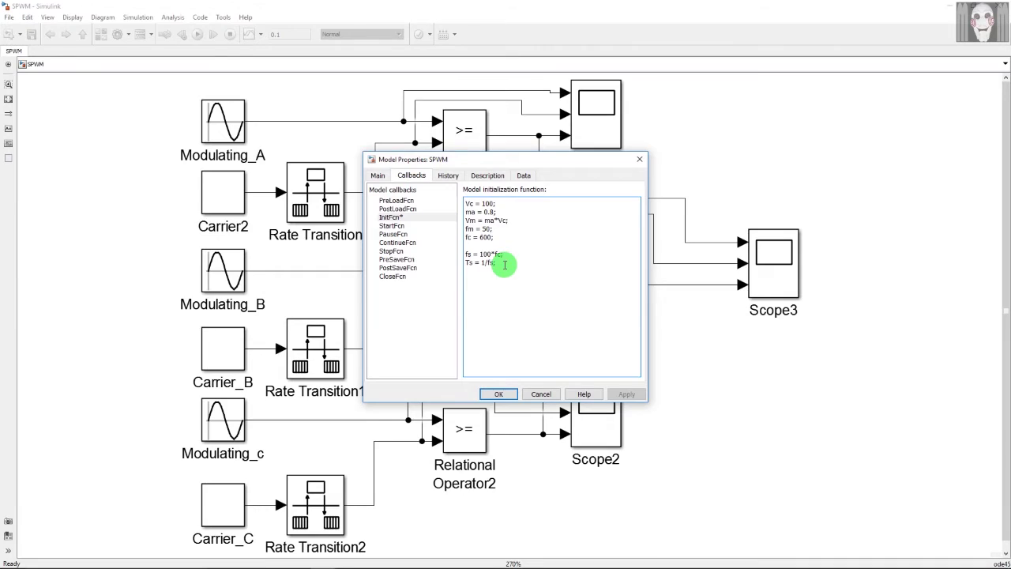
{"action": "left_click_drag", "start_coordinate": [501, 262], "coordinate": [459, 262]}
{"action": "left_click", "coordinate": [506, 263]}
{"action": "left_click", "coordinate": [501, 396]}
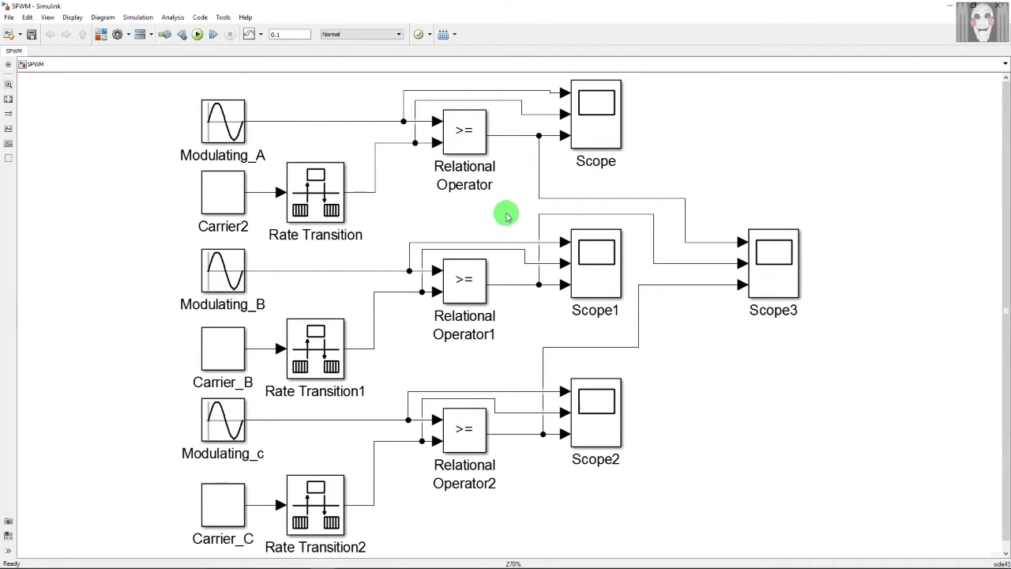
- Review the operator choices of the phase A Relational Operator block, choose >= and accept the parameters
{"action": "double_click", "coordinate": [469, 132]}
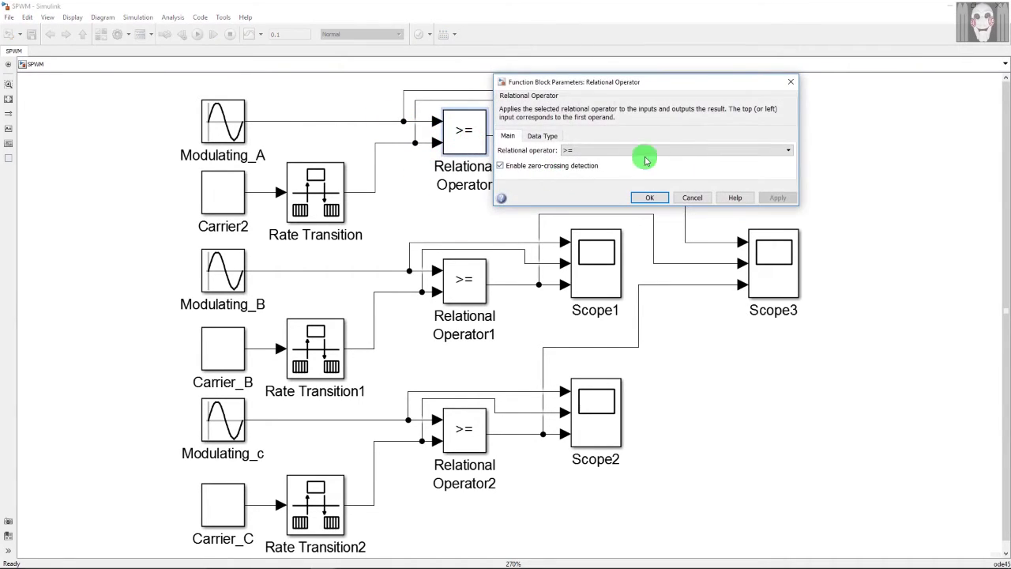
{"action": "left_click", "coordinate": [655, 149]}
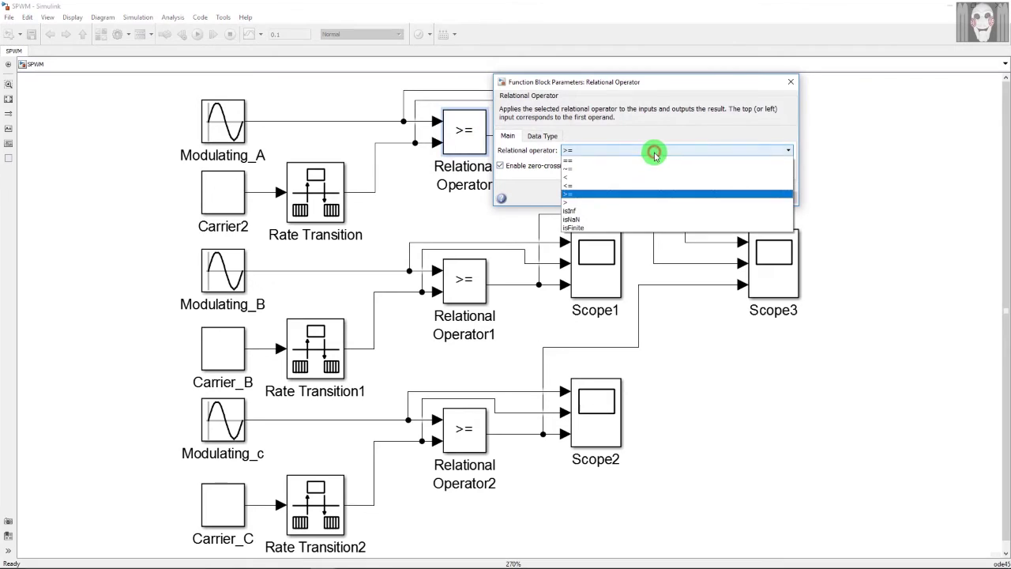
{"action": "left_click", "coordinate": [655, 195]}
{"action": "left_click", "coordinate": [653, 198]}
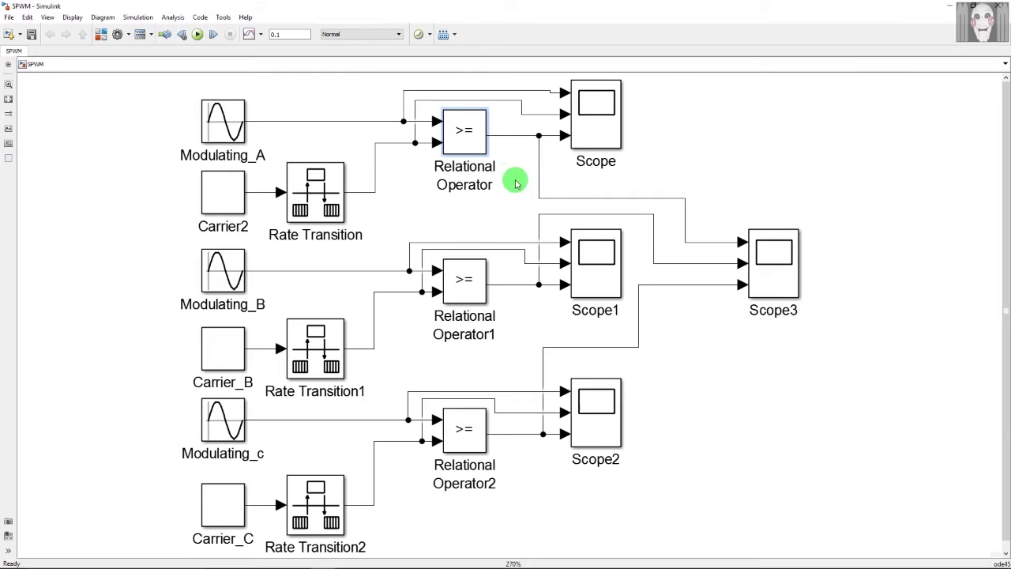
{"action": "left_click", "coordinate": [520, 175]}
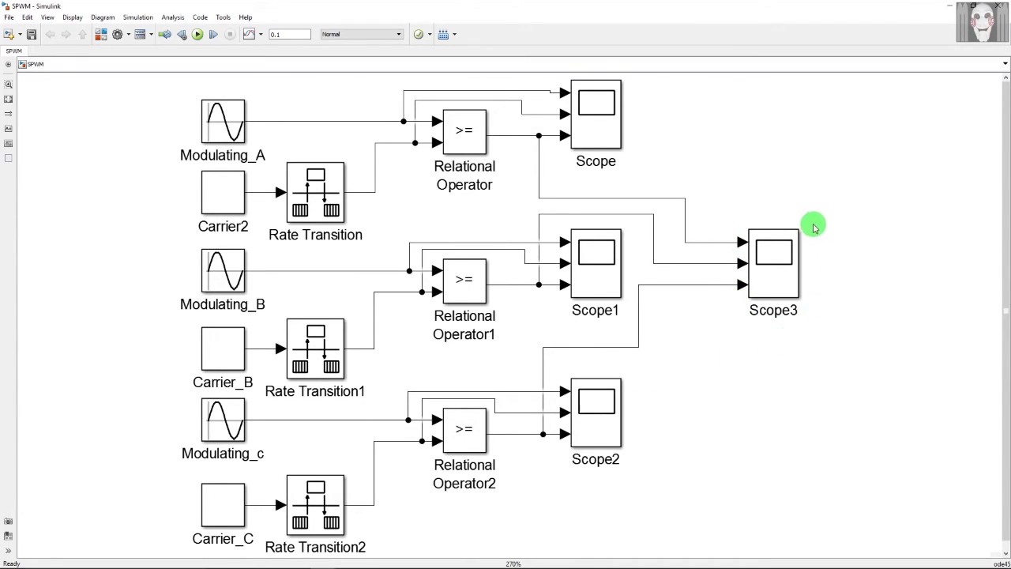
- Examine the connections into Scope3 and check the simulation stop time
{"action": "left_click", "coordinate": [718, 273]}
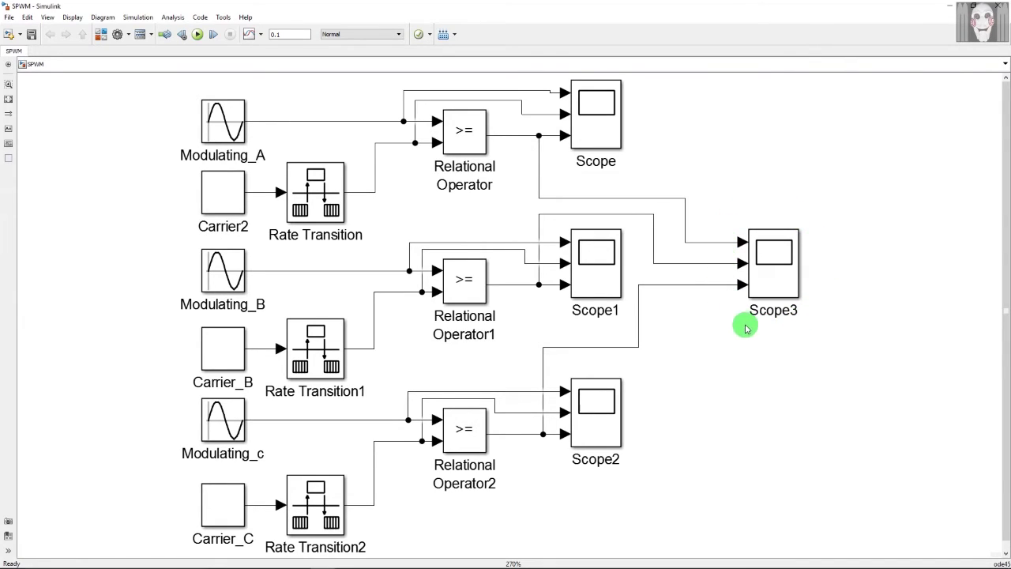
{"action": "left_click", "coordinate": [791, 276]}
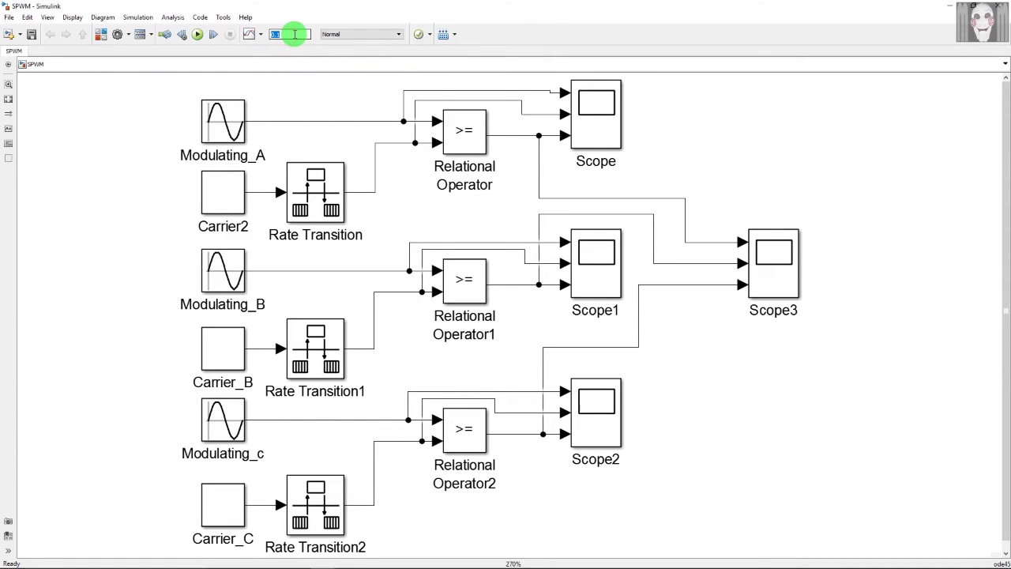
{"action": "left_click", "coordinate": [288, 33]}
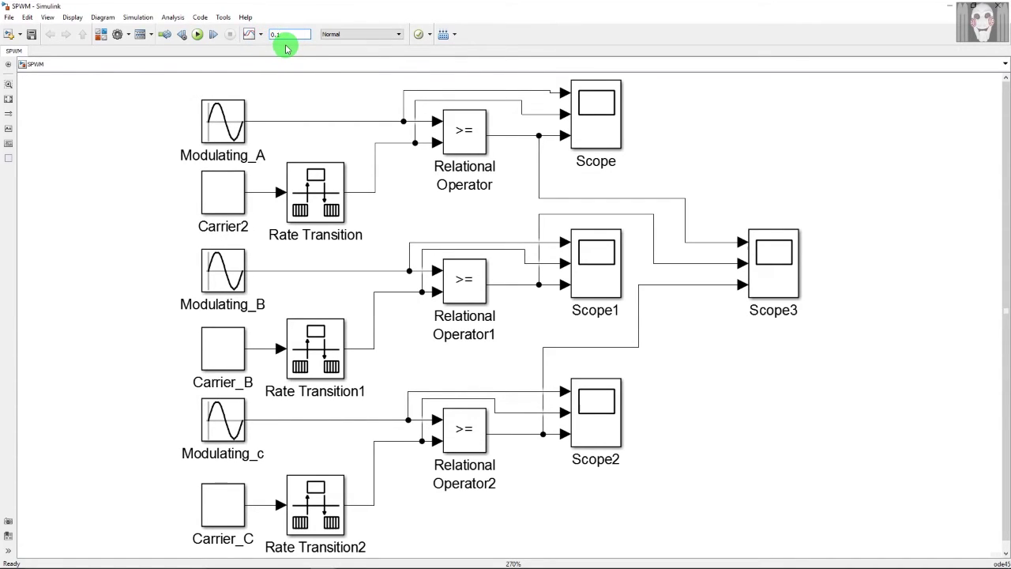
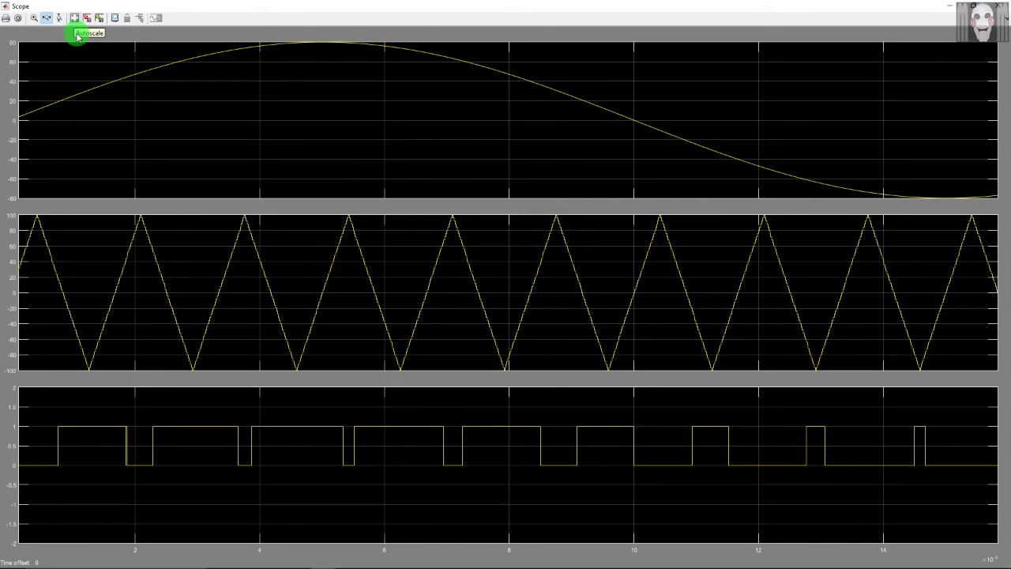
- Autoscale the Scope plots and set the third axis to a Y-min of -2 and a Y-max of 2
{"action": "left_click", "coordinate": [76, 19]}
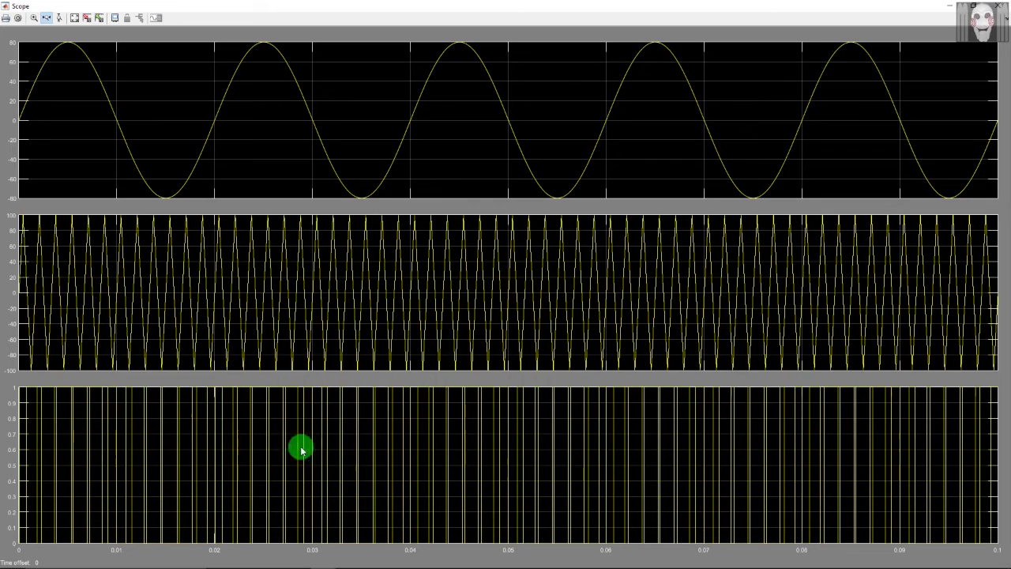
{"action": "right_click", "coordinate": [136, 450]}
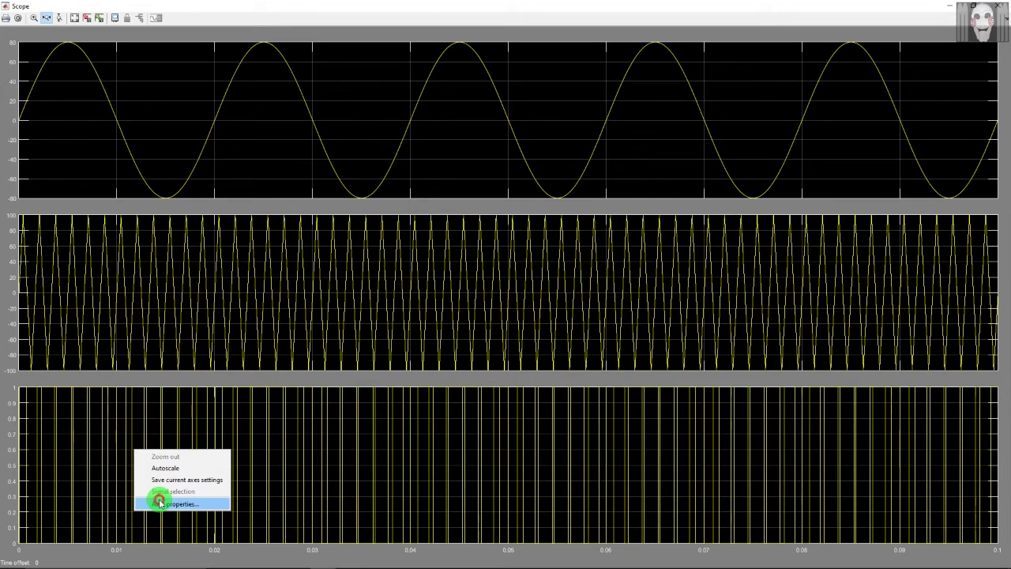
{"action": "left_click", "coordinate": [160, 503]}
{"action": "left_click", "coordinate": [134, 524]}
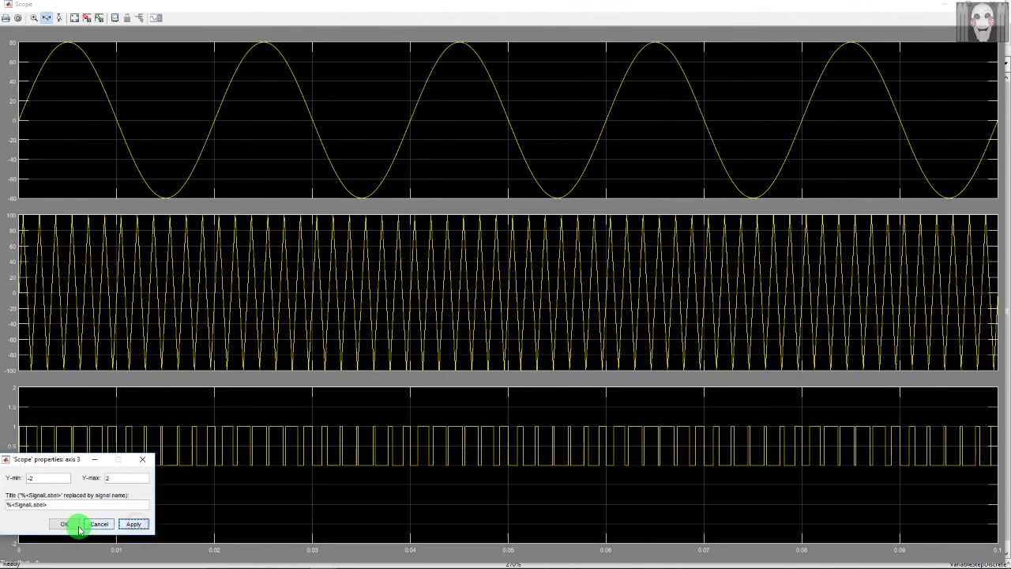
{"action": "left_click", "coordinate": [71, 525]}
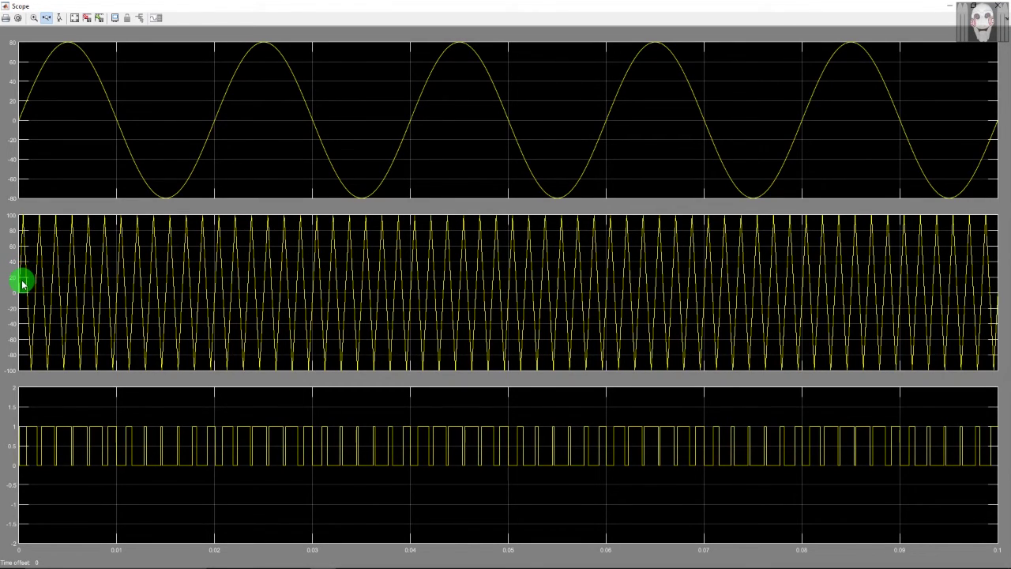
- Zoom the Scope's time axis to about the first 0.015 s to examine the waveforms, and close the Scope
{"action": "left_click_drag", "start_coordinate": [23, 285], "coordinate": [169, 288]}
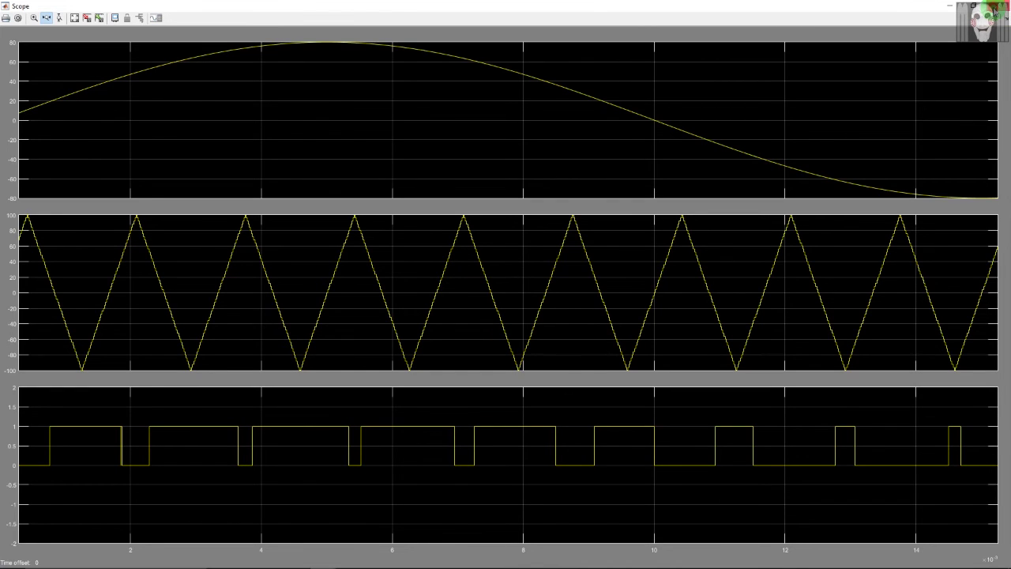
{"action": "left_click", "coordinate": [999, 7]}
- View the phase B waveforms in Scope1 in a maximized window, autoscale its plots, and close it
{"action": "left_click", "coordinate": [588, 276]}
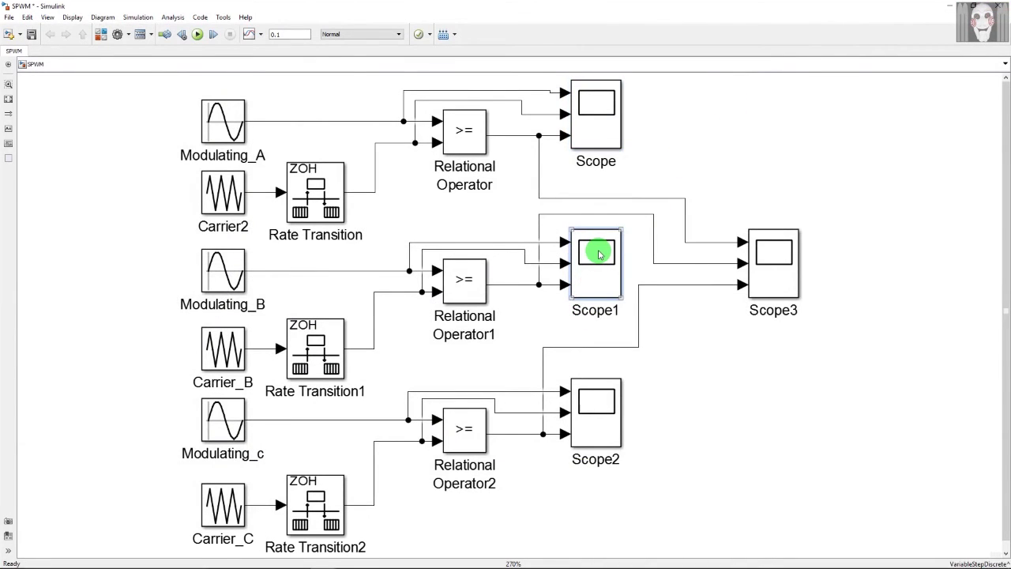
{"action": "double_click", "coordinate": [598, 252]}
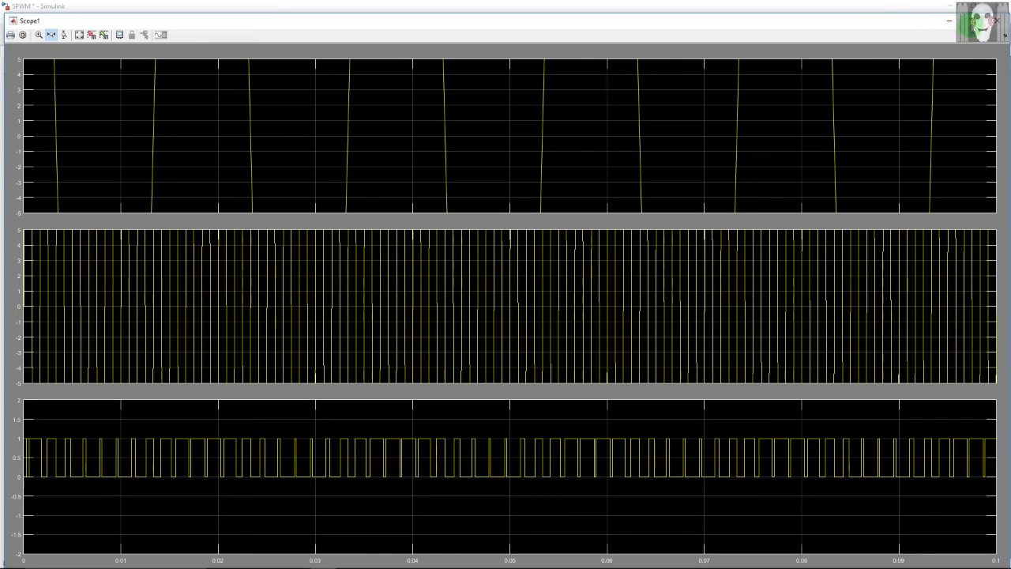
{"action": "left_click", "coordinate": [970, 22]}
{"action": "left_click", "coordinate": [72, 18]}
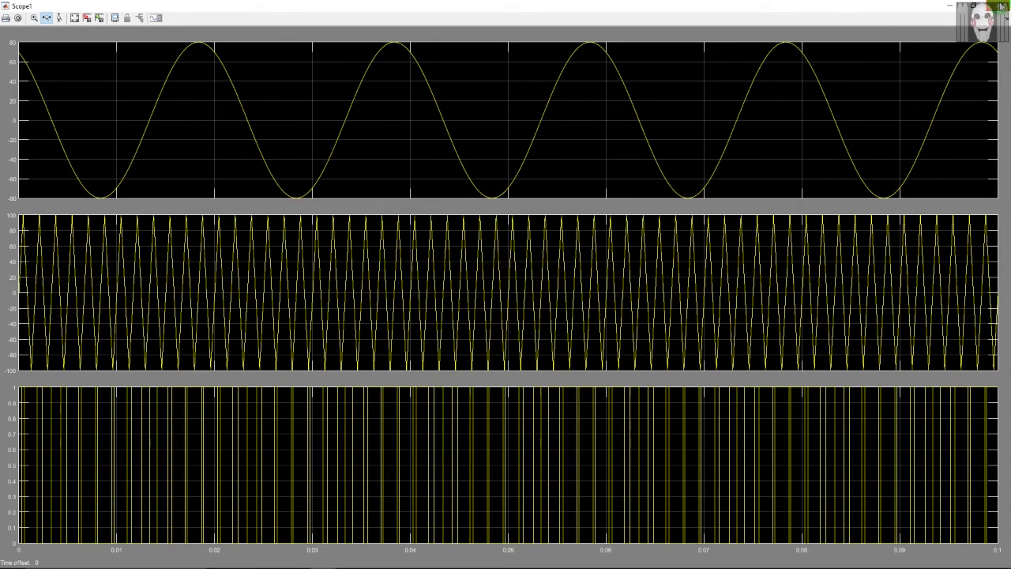
{"action": "left_click", "coordinate": [1000, 6]}
- Autoscale the plots in Scope2 to examine the phase C modulating, carrier and pulse waveforms, and close it
{"action": "left_click", "coordinate": [580, 406]}
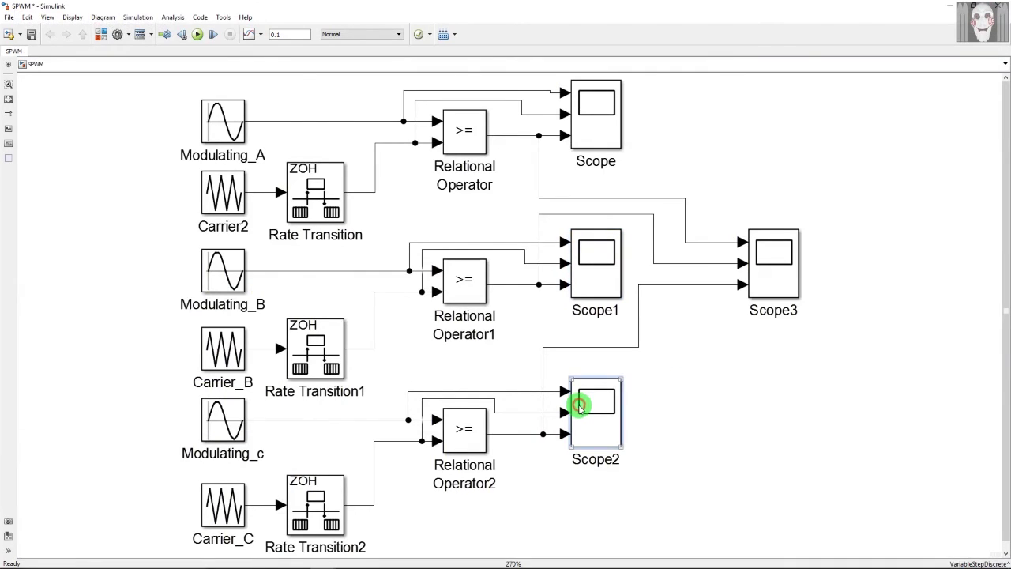
{"action": "double_click", "coordinate": [580, 406]}
{"action": "left_click", "coordinate": [74, 17]}
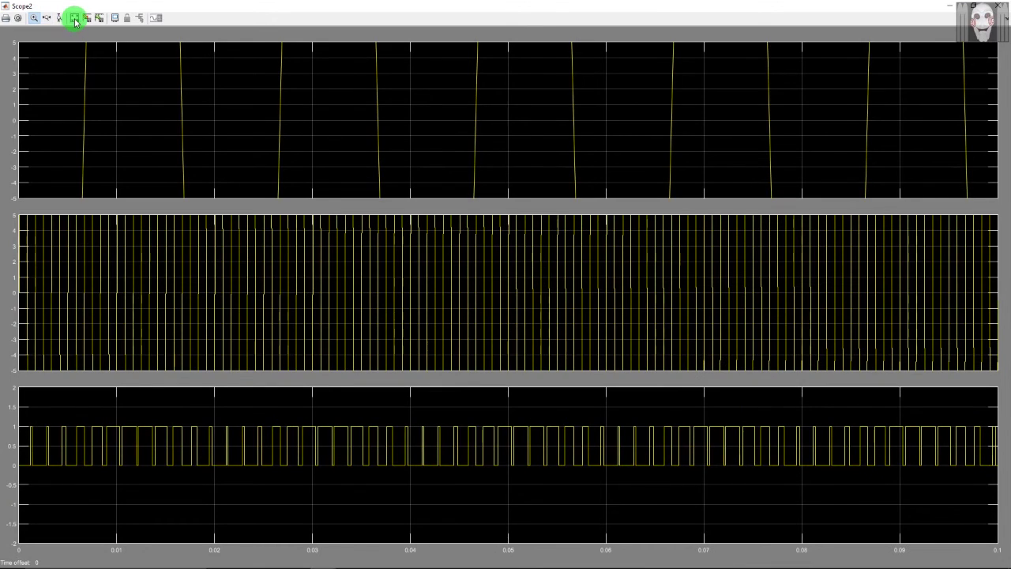
{"action": "left_click", "coordinate": [75, 18]}
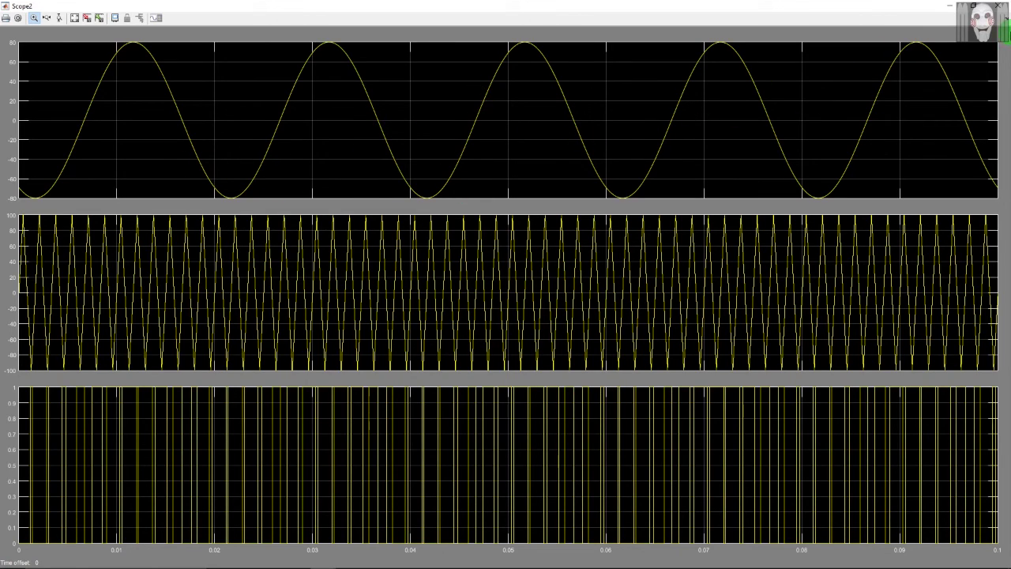
{"action": "left_click", "coordinate": [1002, 6]}
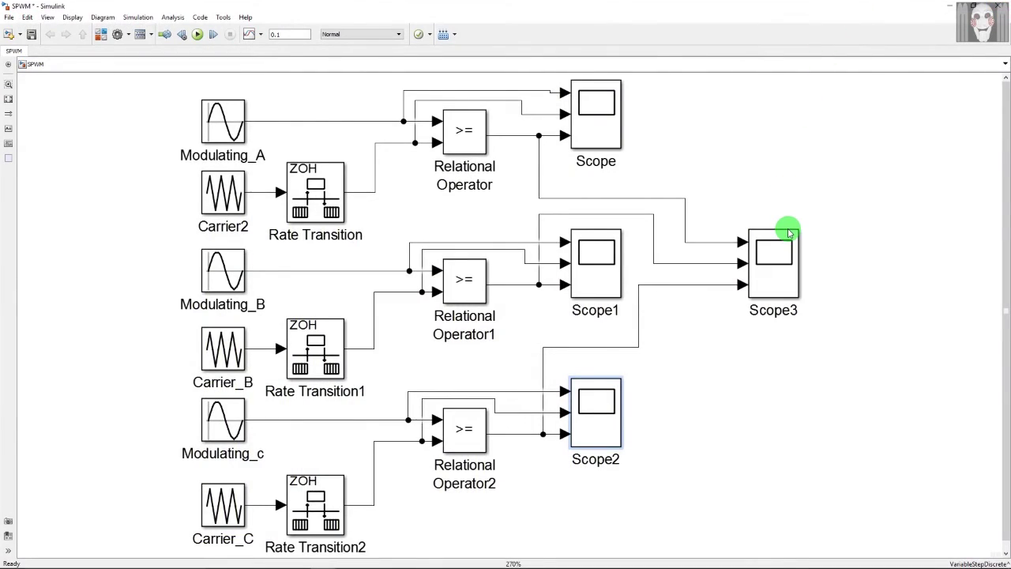
- Compare the three phases' pulse outputs in a maximized Scope3, then close it and clear the block selection
{"action": "left_click", "coordinate": [840, 189]}
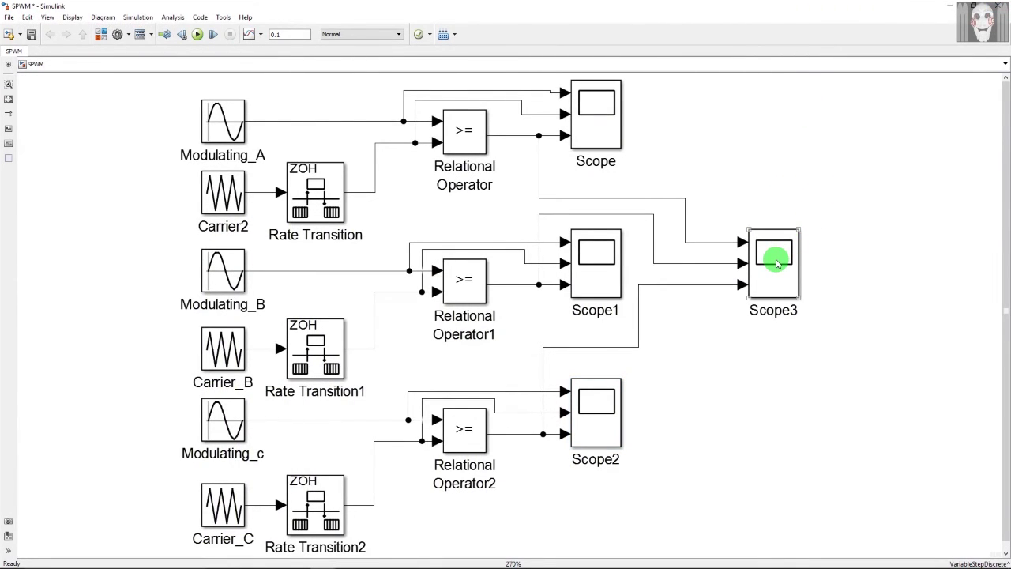
{"action": "double_click", "coordinate": [777, 264]}
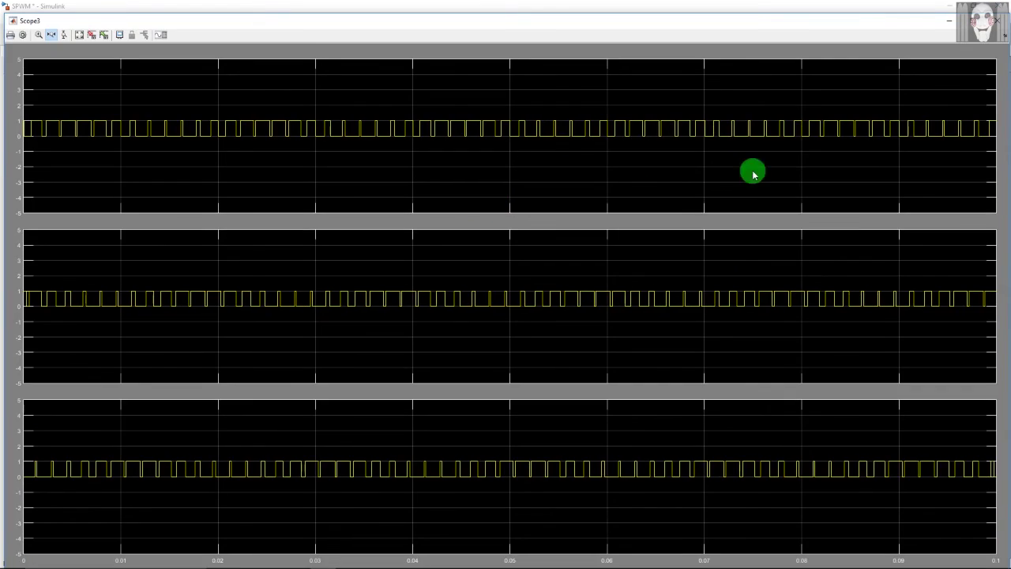
{"action": "left_click", "coordinate": [973, 21]}
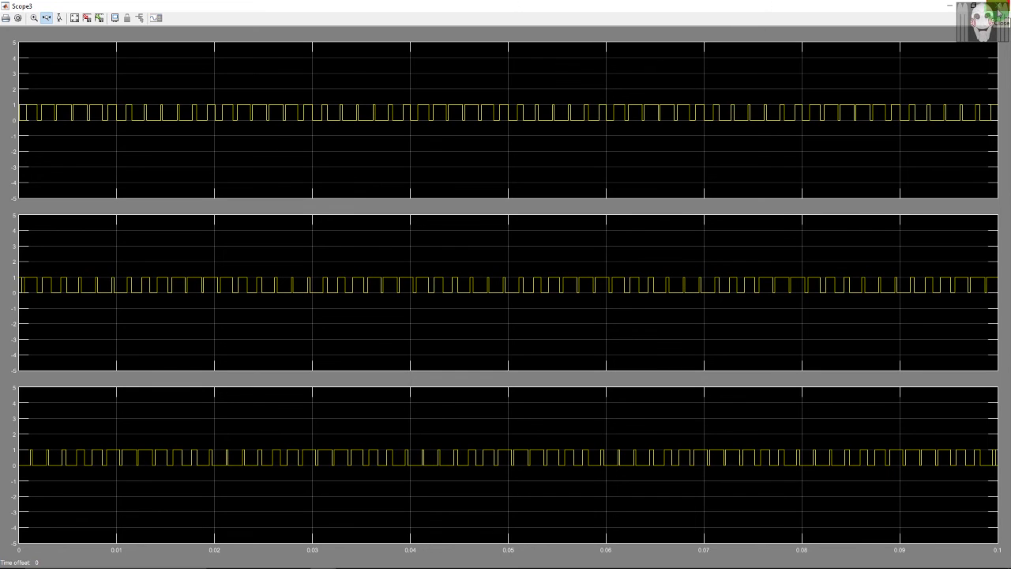
{"action": "left_click", "coordinate": [999, 6]}
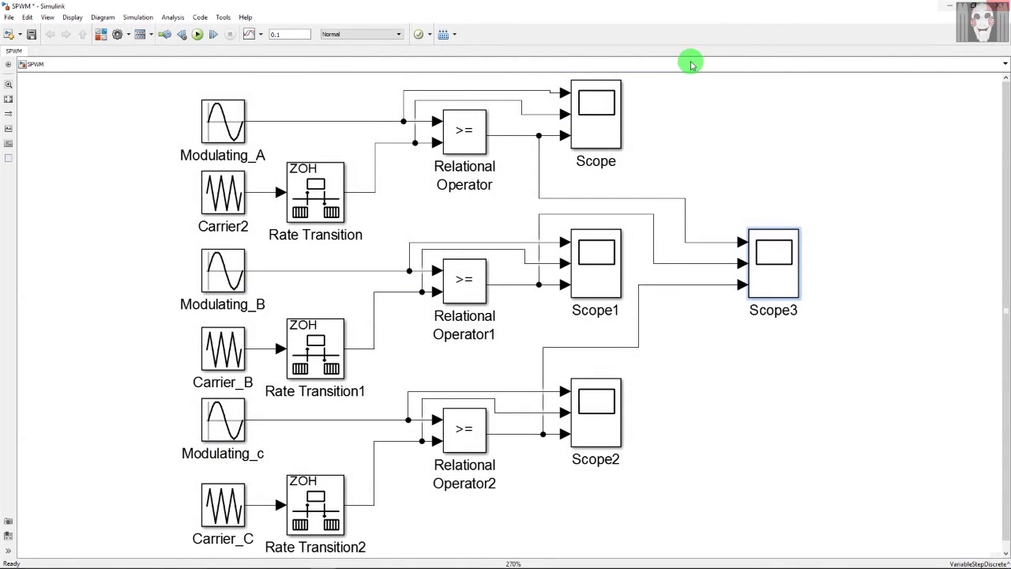
{"action": "left_click", "coordinate": [791, 187]}
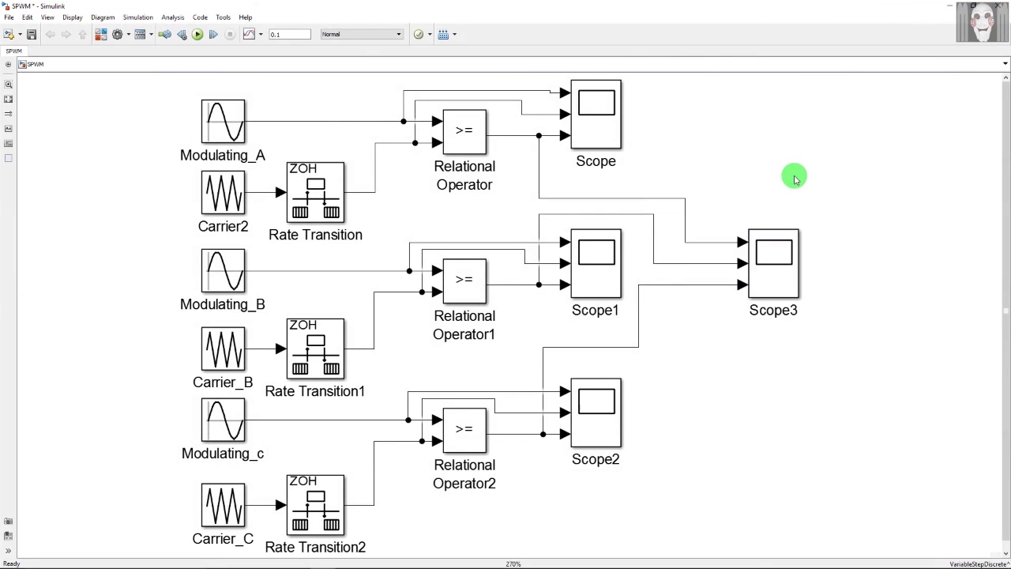